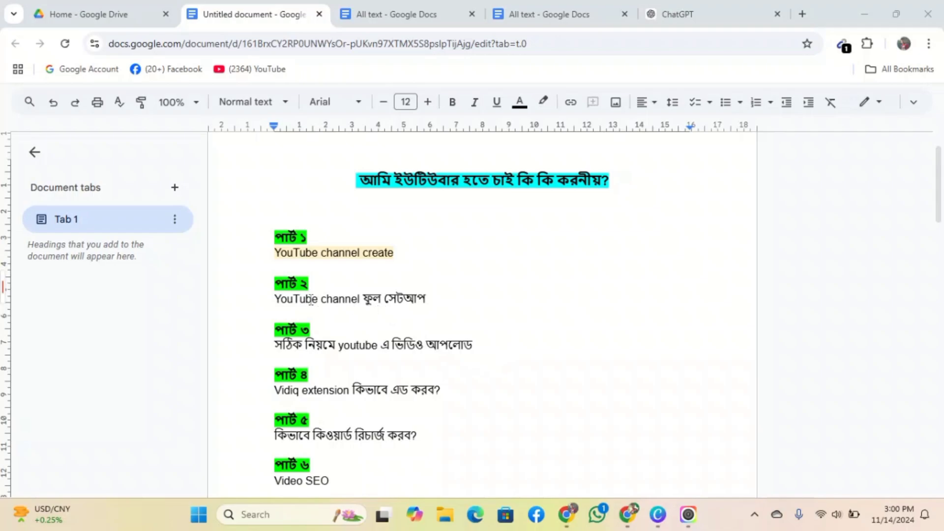
- Review the Part 2 full channel setup heading in the Docs outline, then switch to YouTube Studio
{"action": "double_click", "coordinate": [331, 298]}
{"action": "left_click", "coordinate": [381, 297]}
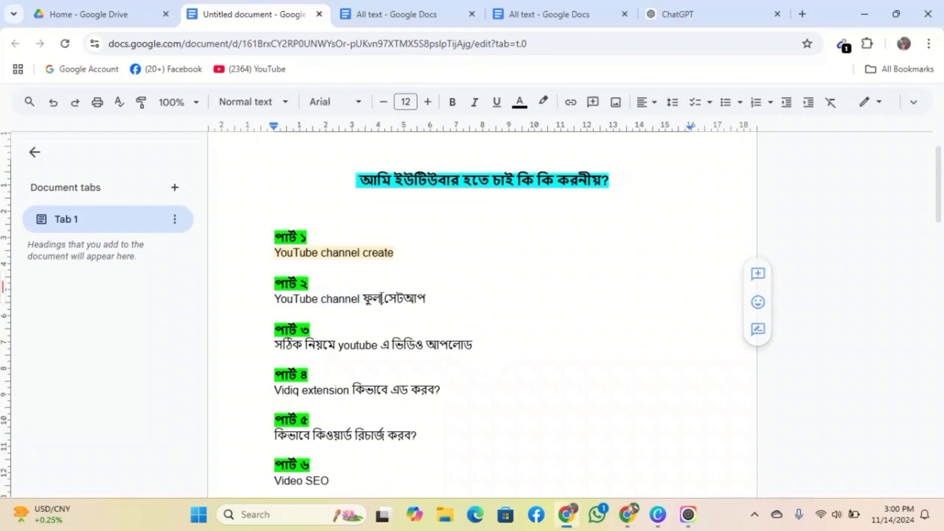
{"action": "left_click_drag", "start_coordinate": [434, 297], "coordinate": [274, 311]}
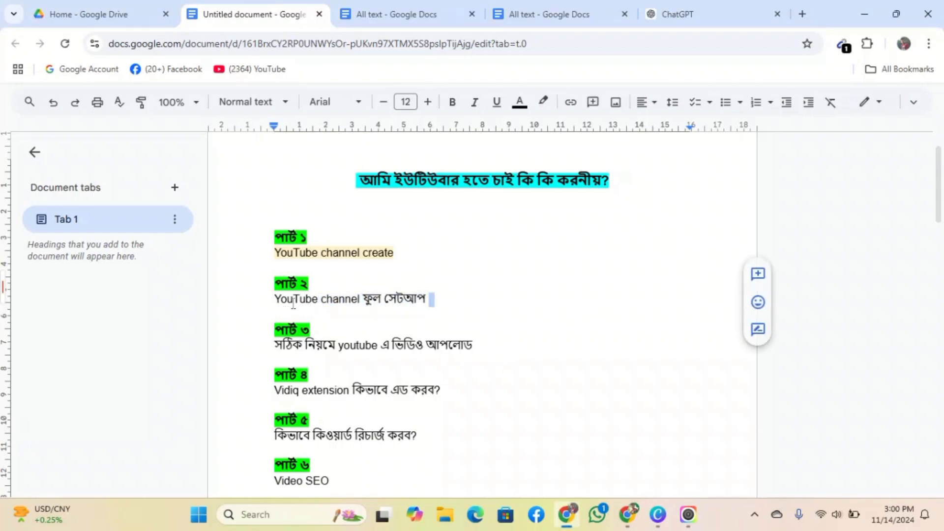
{"action": "double_click", "coordinate": [332, 298]}
{"action": "left_click", "coordinate": [516, 297]}
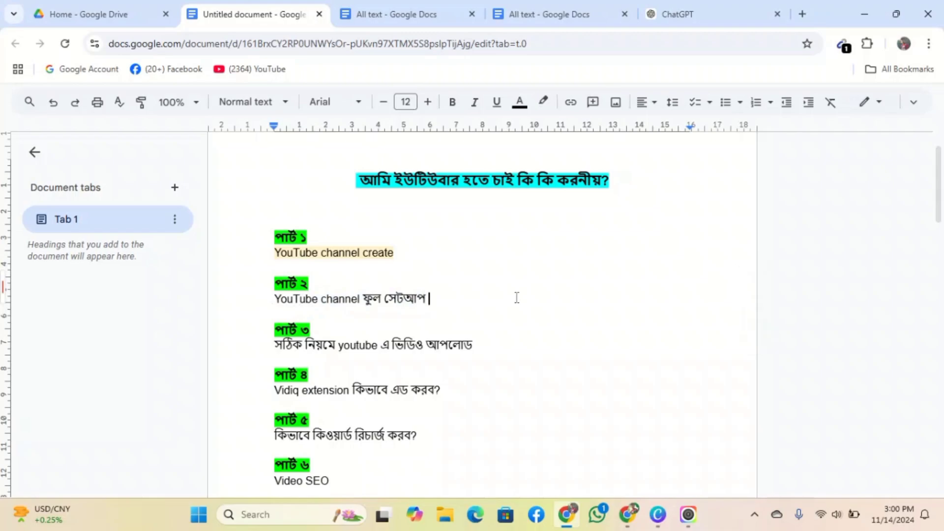
{"action": "left_click", "coordinate": [627, 514]}
- Browse the Channel settings' Basic info, Advanced settings and Feature eligibility sections, then close Settings
{"action": "scroll", "coordinate": [511, 294], "scroll_direction": "down", "scroll_amount": 3}
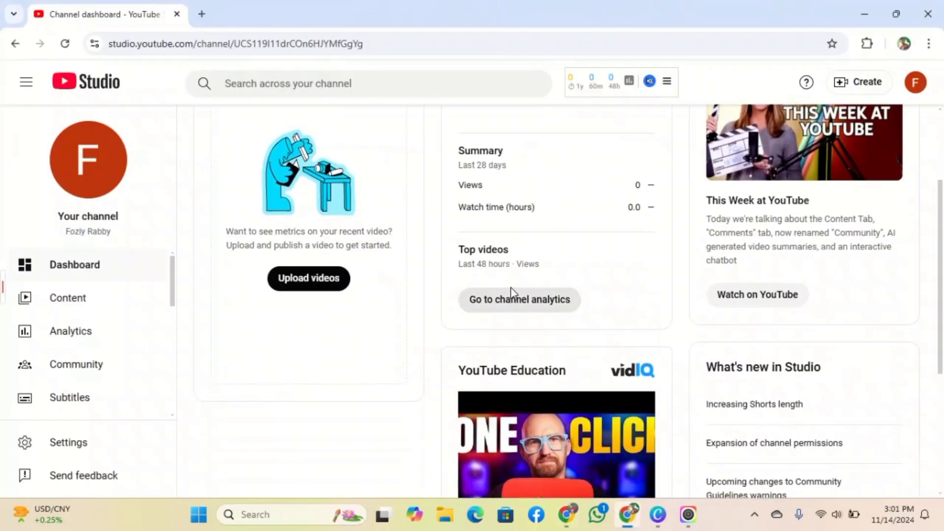
{"action": "scroll", "coordinate": [511, 294], "scroll_direction": "up", "scroll_amount": 3}
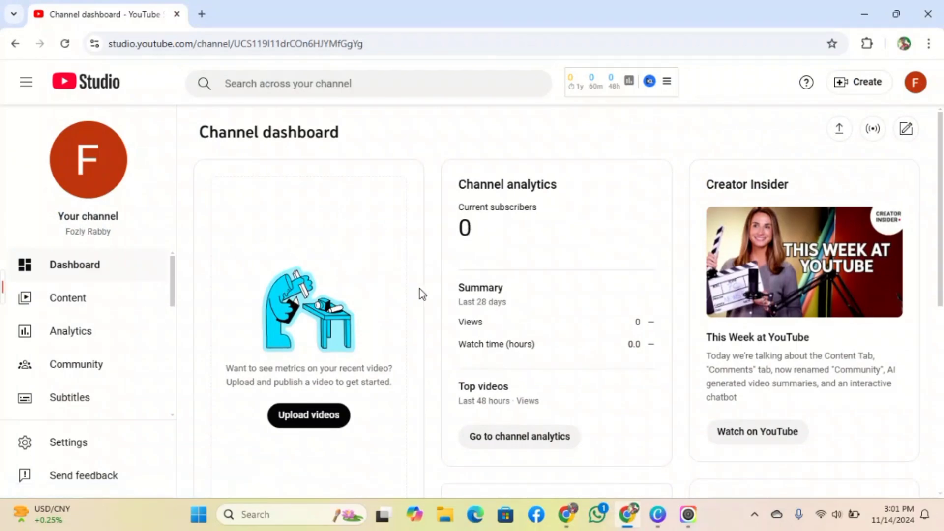
{"action": "left_click", "coordinate": [82, 444]}
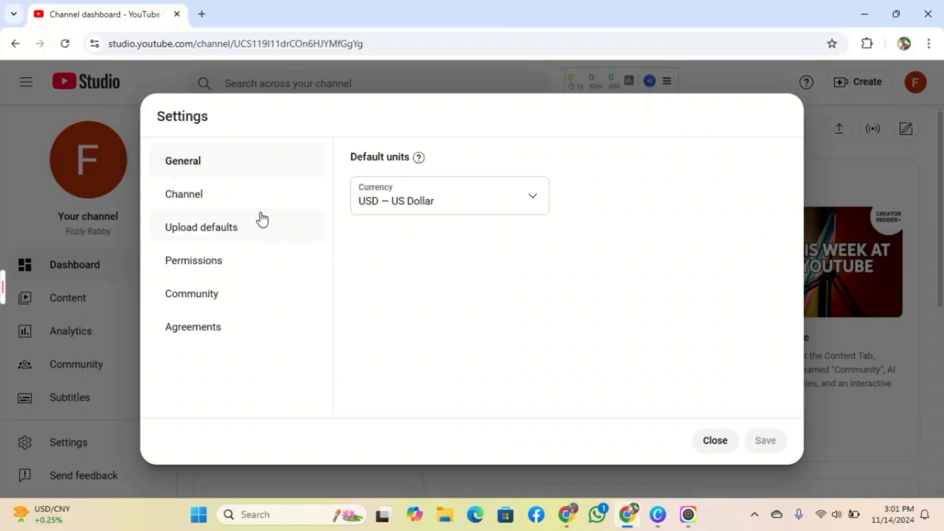
{"action": "left_click", "coordinate": [215, 207]}
{"action": "left_click", "coordinate": [436, 310]}
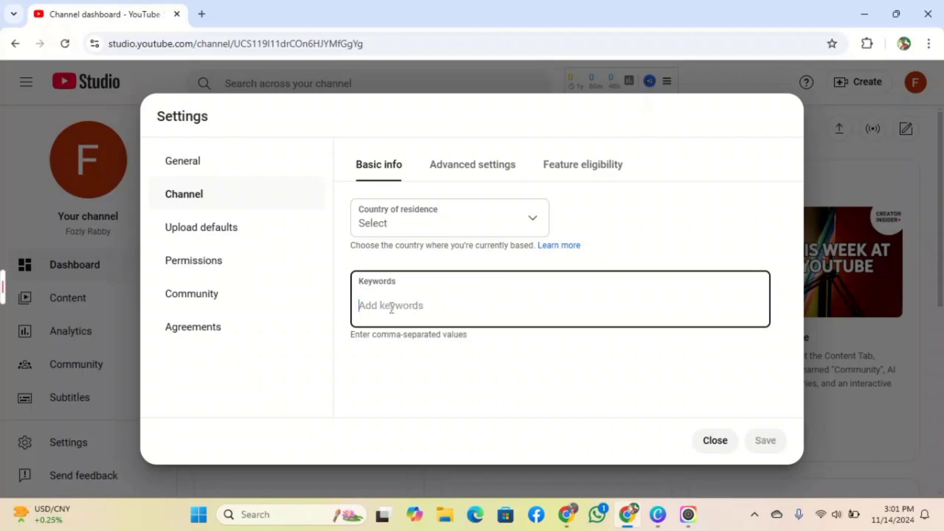
{"action": "left_click", "coordinate": [445, 176]}
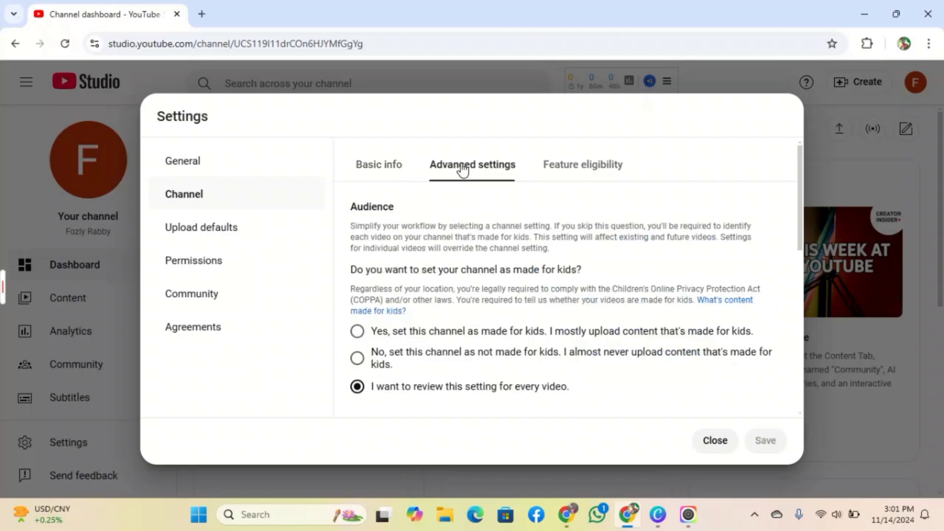
{"action": "left_click", "coordinate": [552, 164]}
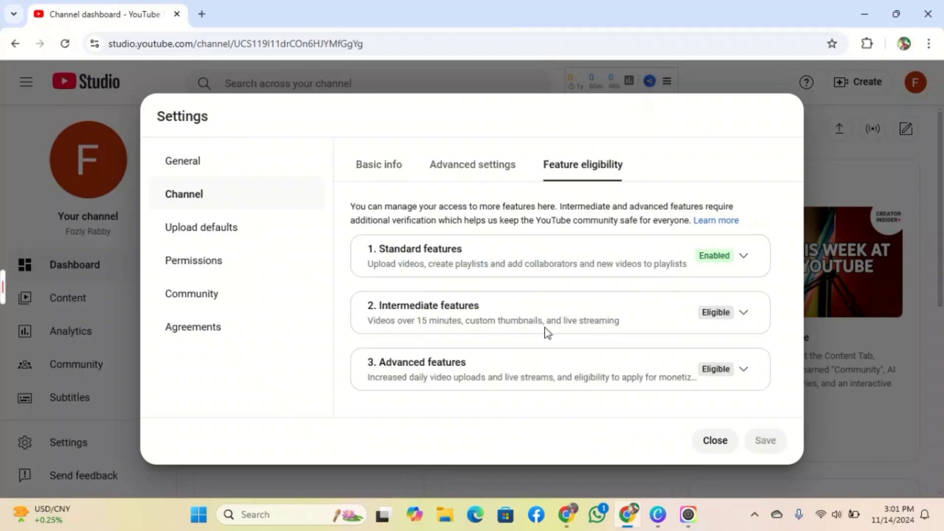
{"action": "left_click", "coordinate": [710, 442]}
- Reopen Settings on Channel basic info with the Keywords field ready for input
{"action": "left_click", "coordinate": [68, 442]}
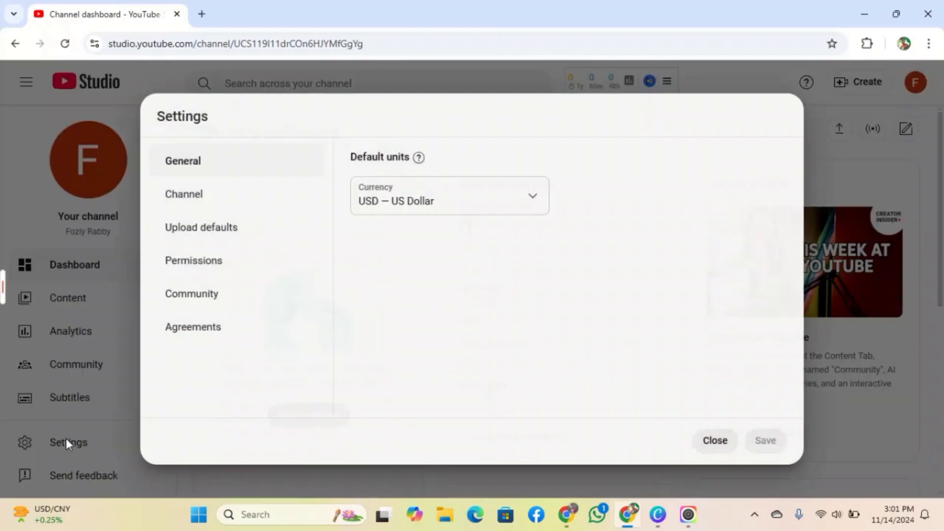
{"action": "left_click", "coordinate": [242, 203]}
{"action": "left_click", "coordinate": [461, 304]}
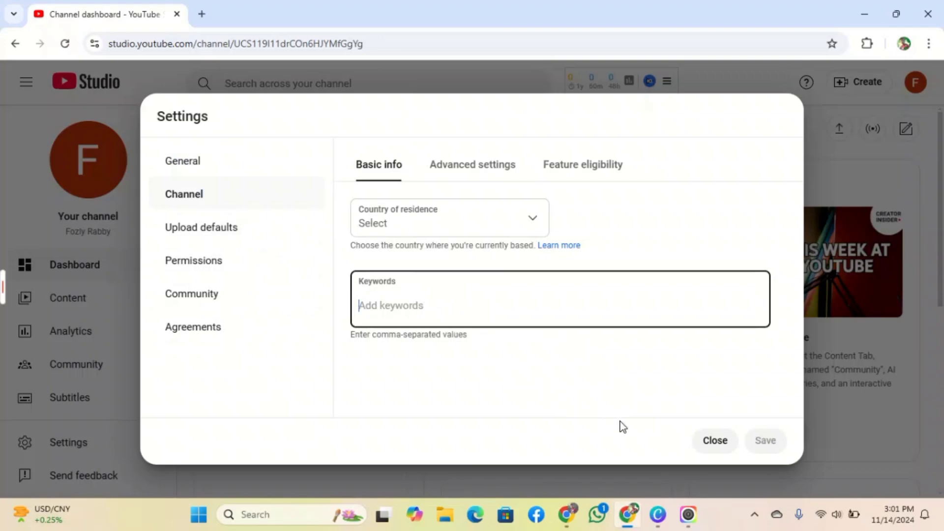
- Scroll the Google Docs plan down to the Channel Tags list
{"action": "left_click", "coordinate": [567, 514]}
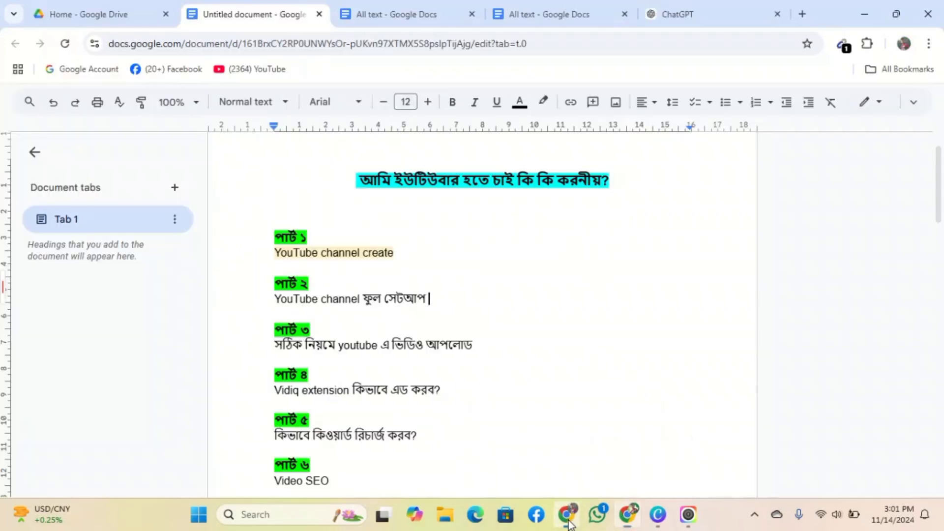
{"action": "scroll", "coordinate": [467, 367], "scroll_direction": "down", "scroll_amount": 10}
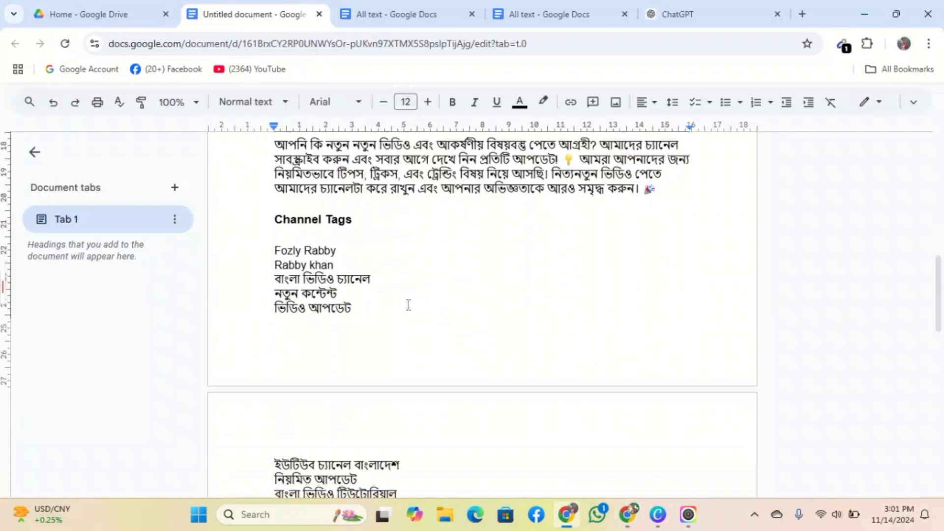
{"action": "left_click", "coordinate": [319, 251]}
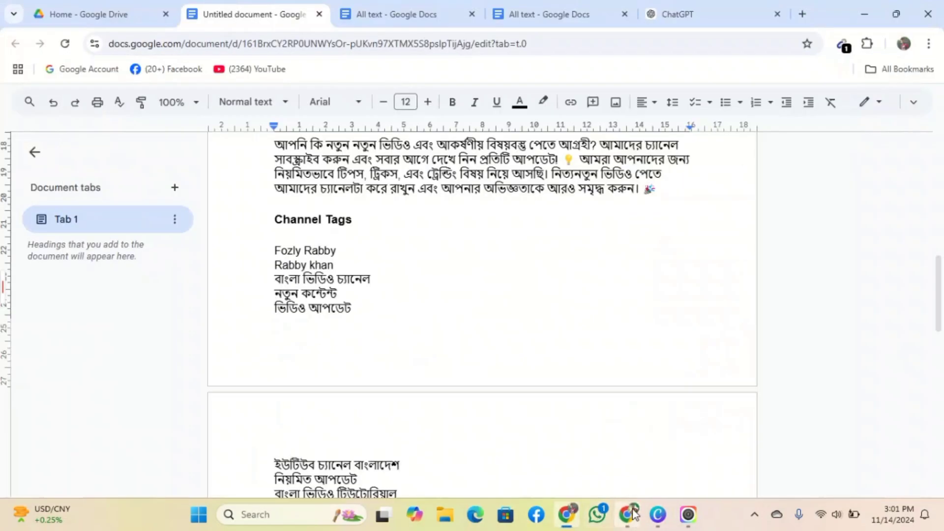
- Enter the channel owner's name as a Keywords tag in Studio, then return to Docs
{"action": "left_click", "coordinate": [629, 514]}
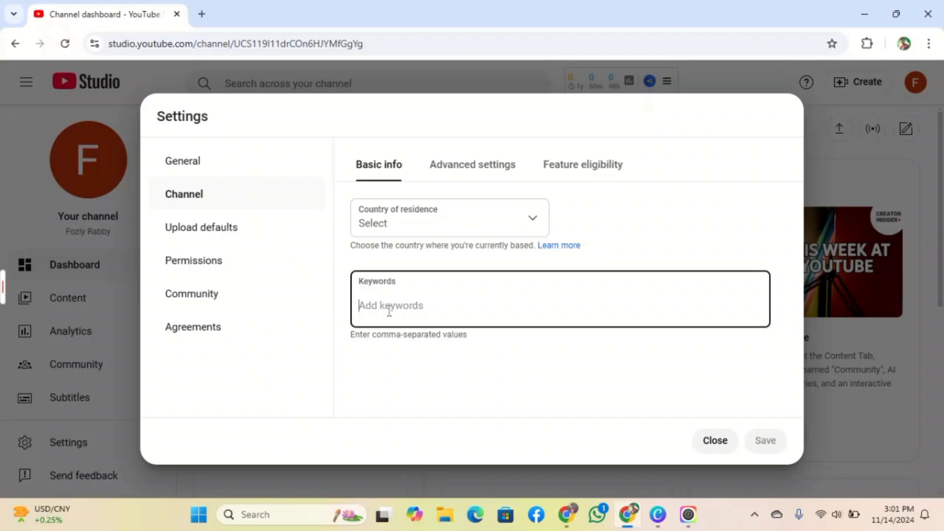
{"action": "key", "text": "Return"}
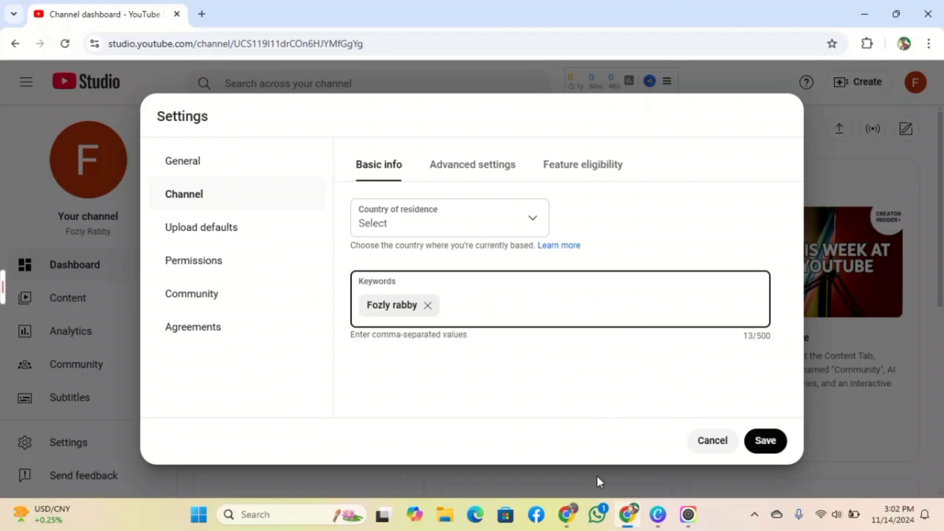
{"action": "left_click", "coordinate": [566, 432]}
- Paste বাংলা ভিডিও চ্যানেল from Docs as a keyword and remove the stray #short tag
{"action": "scroll", "coordinate": [437, 362], "scroll_direction": "down", "scroll_amount": 1}
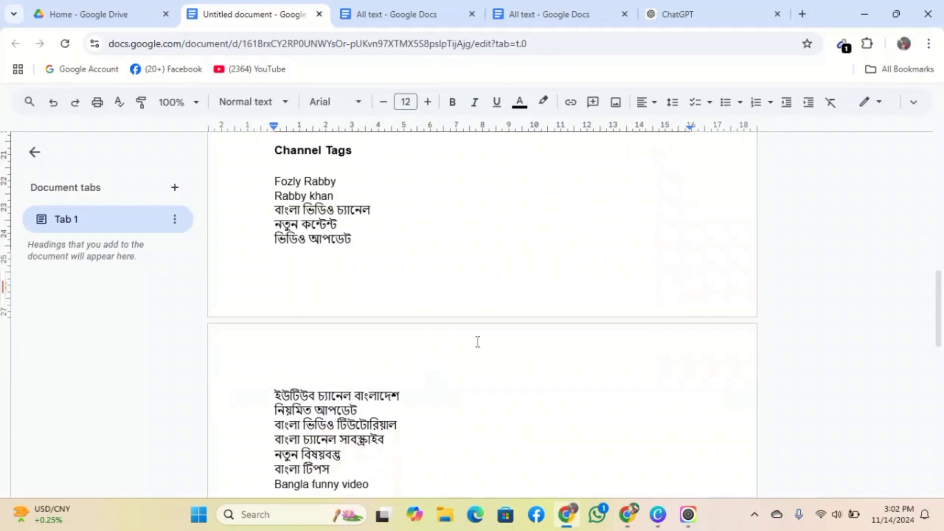
{"action": "triple_click", "coordinate": [349, 212]}
{"action": "key", "text": "ctrl+c"}
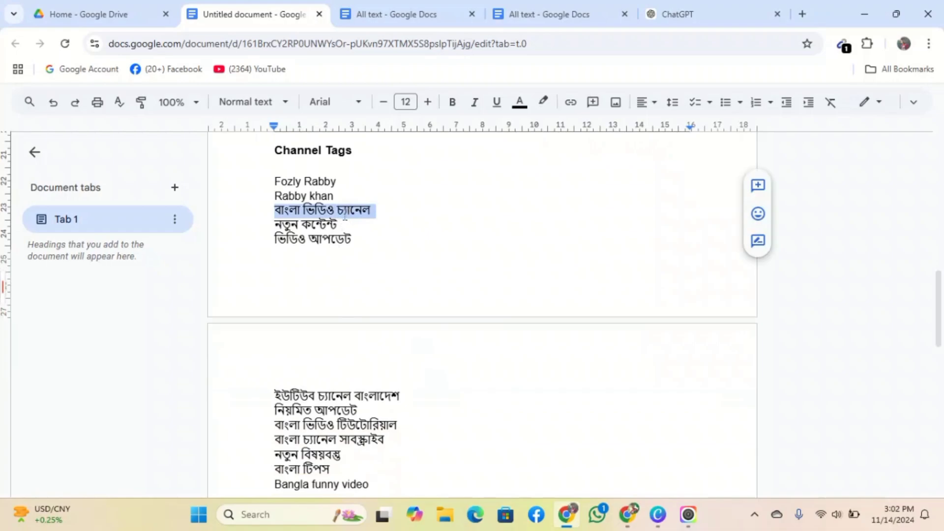
{"action": "left_click", "coordinate": [570, 423]}
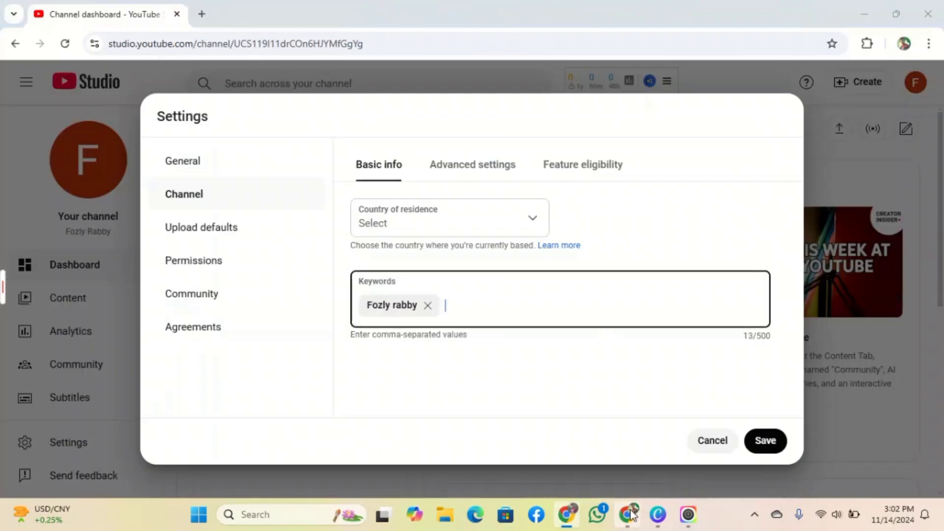
{"action": "key", "text": "ctrl+v"}
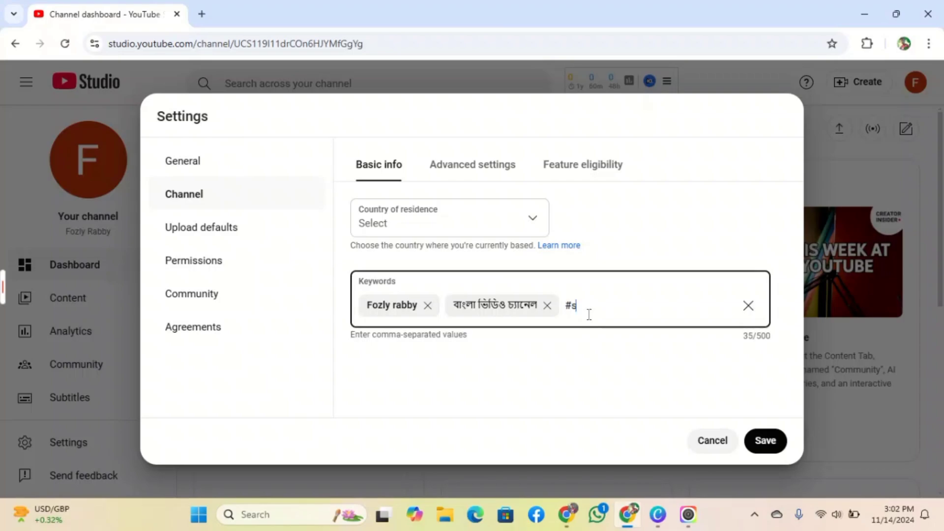
{"action": "type", "text": "hort"}
{"action": "key", "text": "Return"}
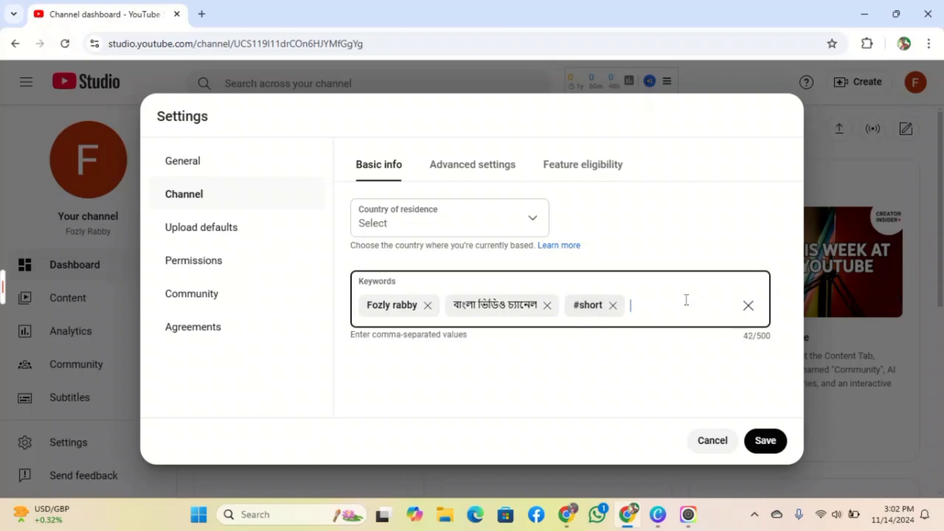
{"action": "left_click", "coordinate": [612, 305]}
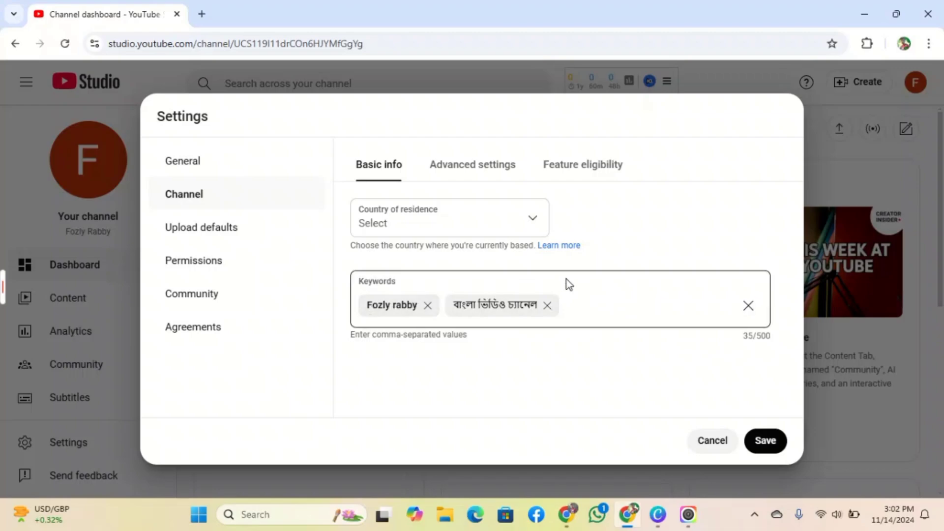
{"action": "left_click", "coordinate": [602, 295]}
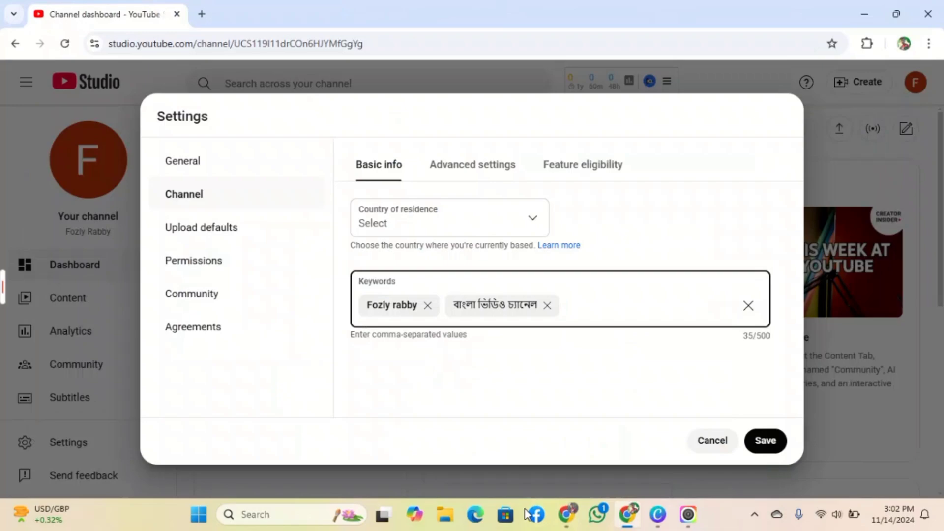
- Copy ভিডিও আপডেট from Docs, add it as a keyword, and save the channel settings
{"action": "left_click", "coordinate": [567, 515]}
{"action": "scroll", "coordinate": [431, 333], "scroll_direction": "down", "scroll_amount": 1}
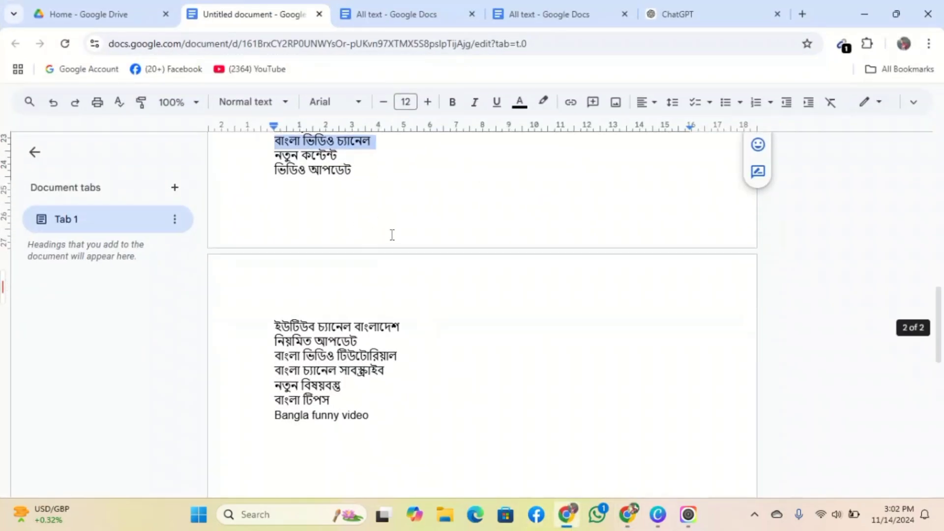
{"action": "scroll", "coordinate": [432, 329], "scroll_direction": "up", "scroll_amount": 3}
{"action": "left_click", "coordinate": [308, 308]}
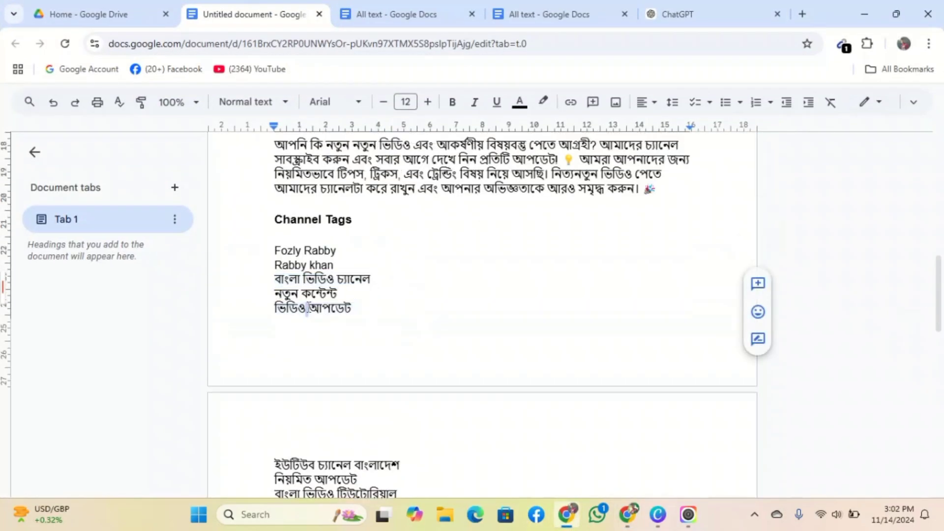
{"action": "triple_click", "coordinate": [307, 308]}
{"action": "key", "text": "ctrl+c"}
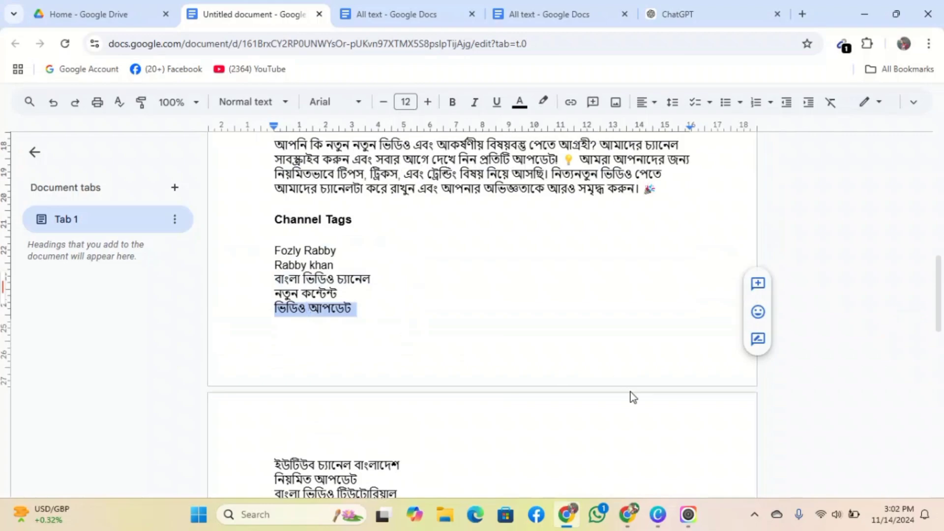
{"action": "left_click", "coordinate": [585, 481]}
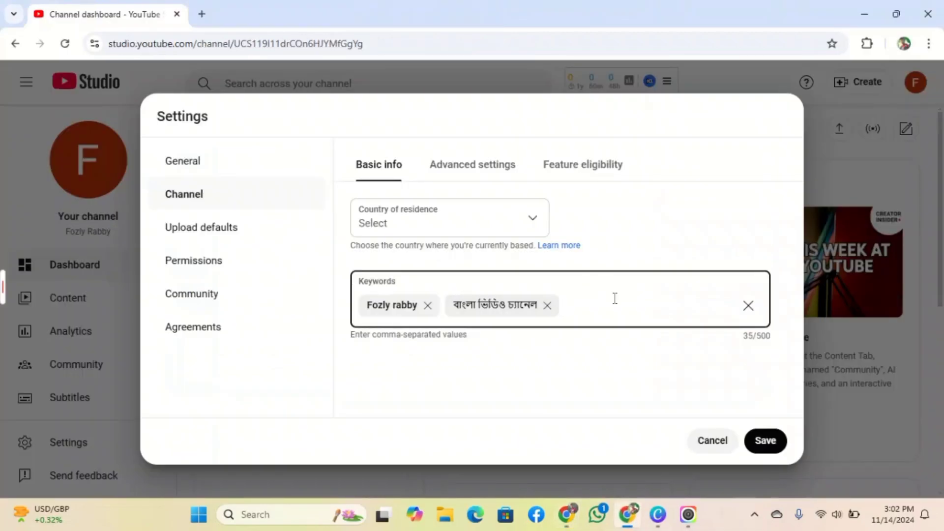
{"action": "key", "text": "ctrl+v"}
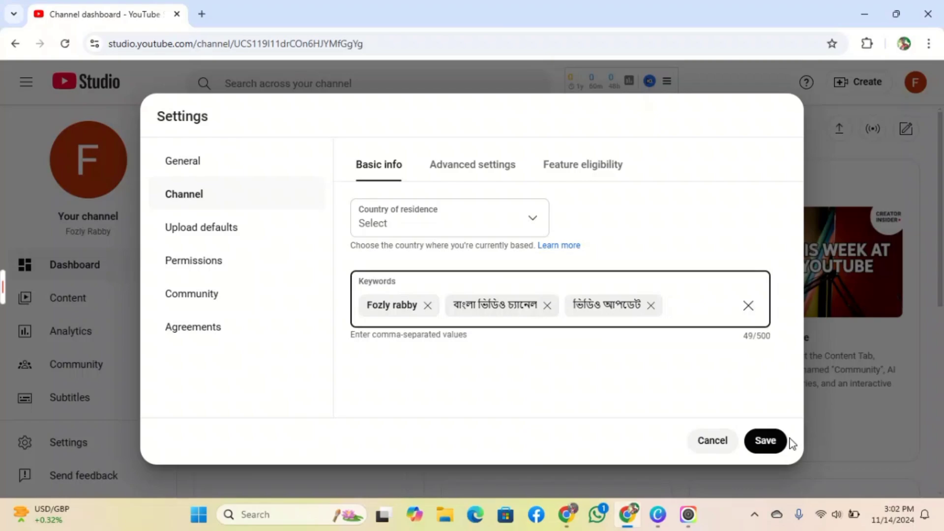
{"action": "left_click", "coordinate": [769, 450]}
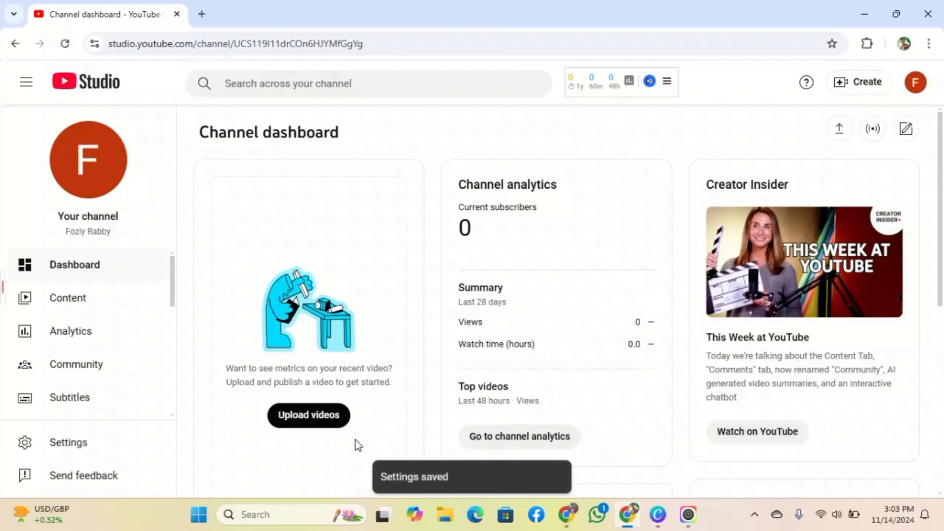
- Open Channel Feature eligibility and expand Intermediate features to reveal the Verify phone number requirement
{"action": "left_click", "coordinate": [78, 444]}
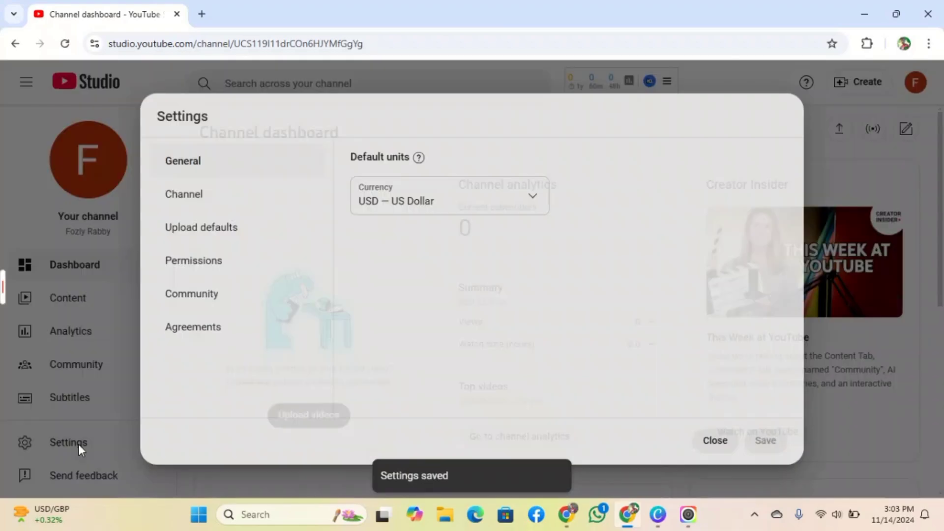
{"action": "left_click", "coordinate": [214, 198]}
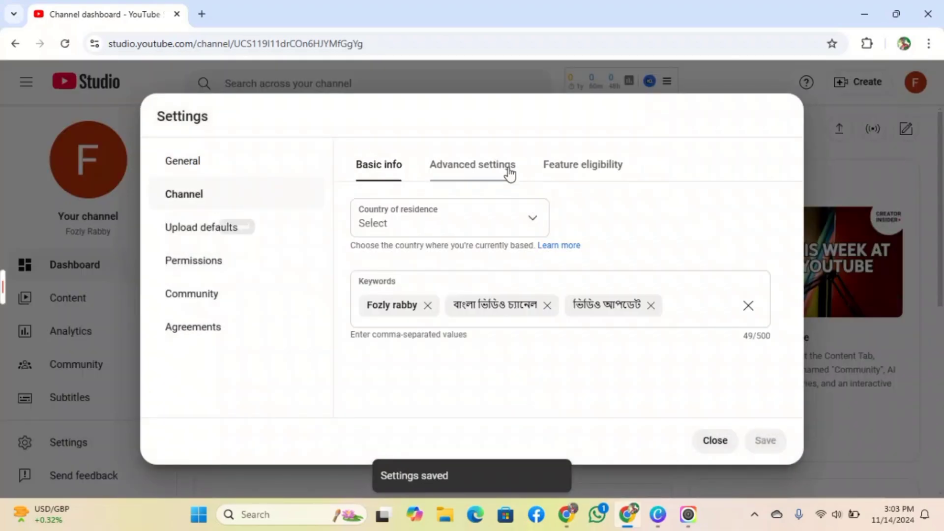
{"action": "left_click", "coordinate": [491, 170]}
{"action": "left_click", "coordinate": [591, 178]}
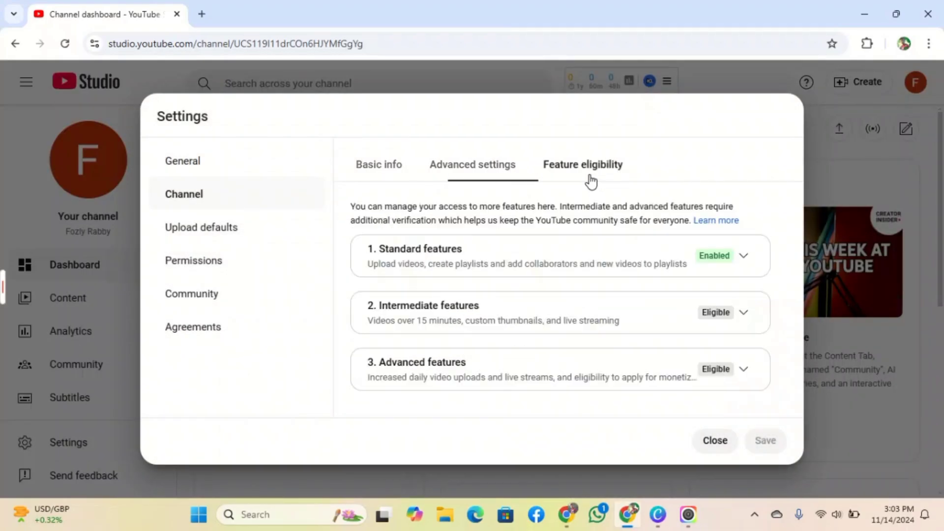
{"action": "left_click", "coordinate": [744, 313]}
{"action": "left_click", "coordinate": [743, 314]}
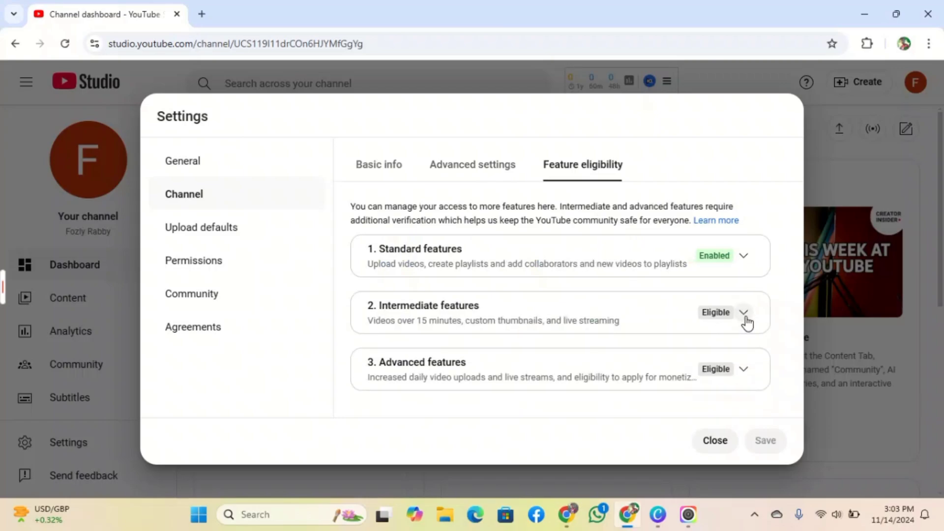
{"action": "left_click", "coordinate": [745, 319]}
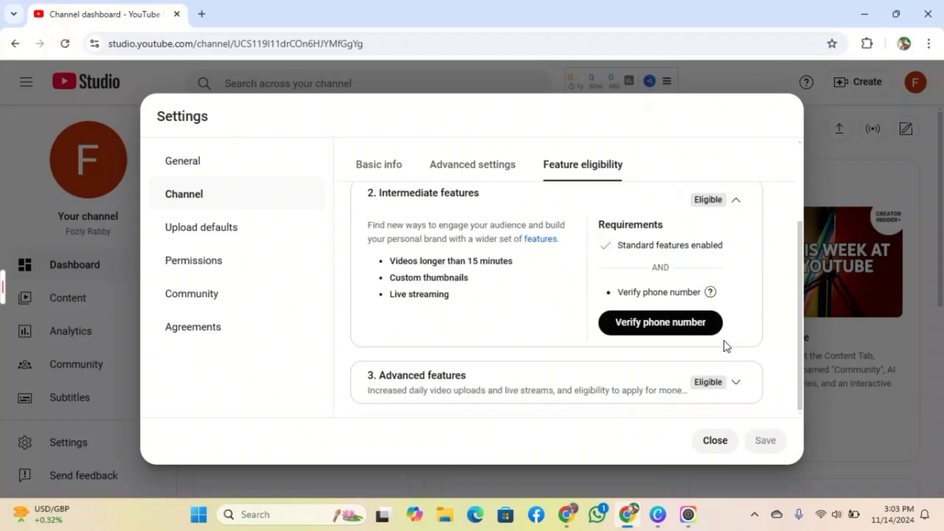
- Start phone verification by text message and submit the channel's phone number
{"action": "left_click", "coordinate": [649, 325]}
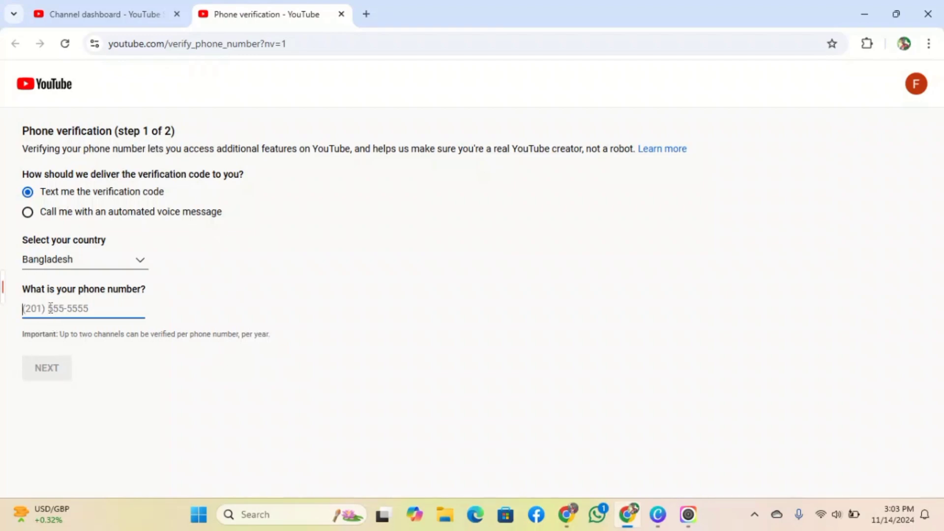
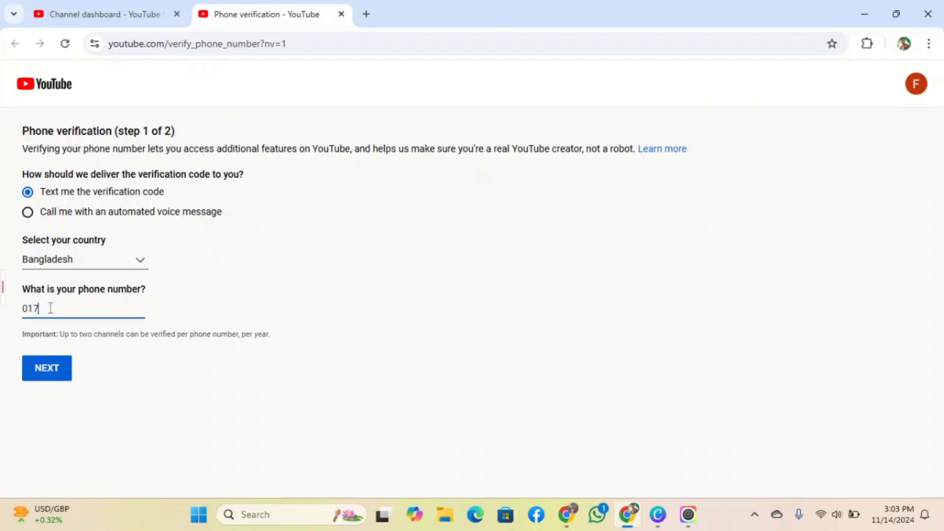
{"action": "left_click", "coordinate": [47, 377]}
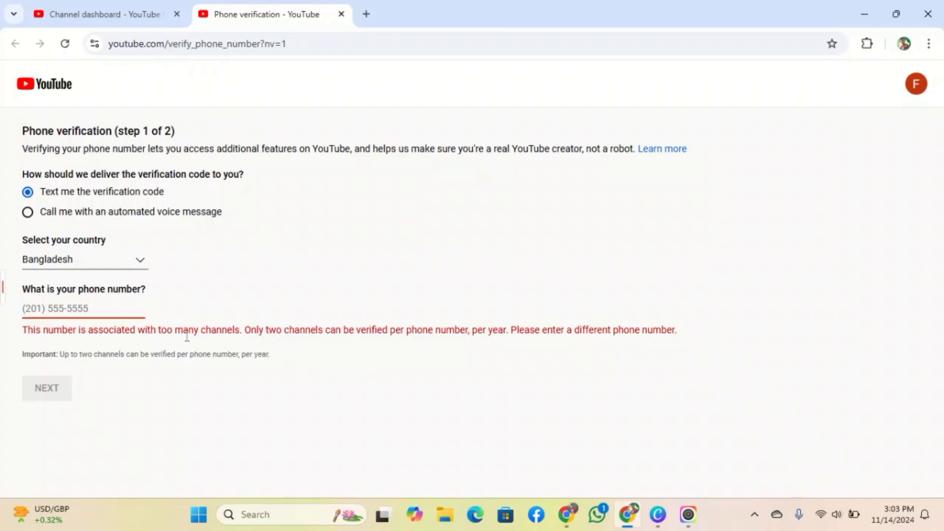
- After the number is rejected, enter a different phone number and request the text code
{"action": "left_click", "coordinate": [62, 313]}
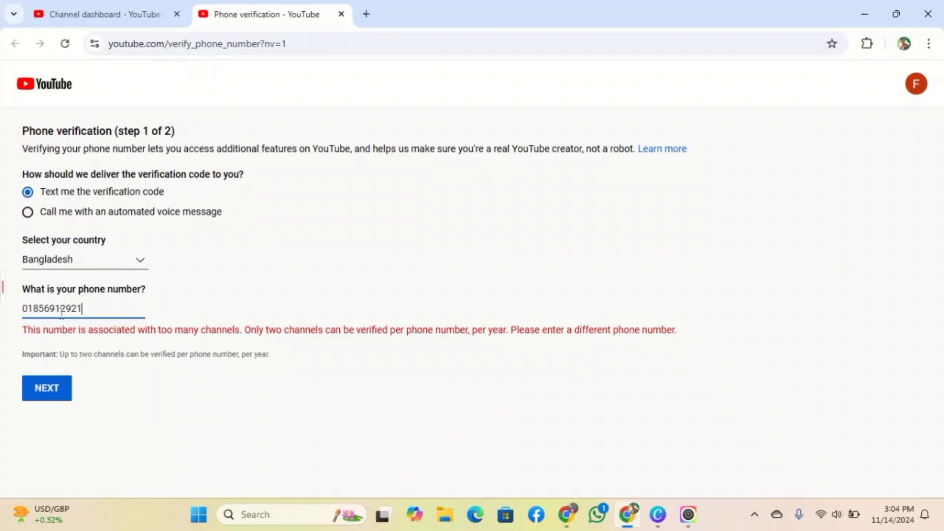
{"action": "left_click", "coordinate": [40, 386]}
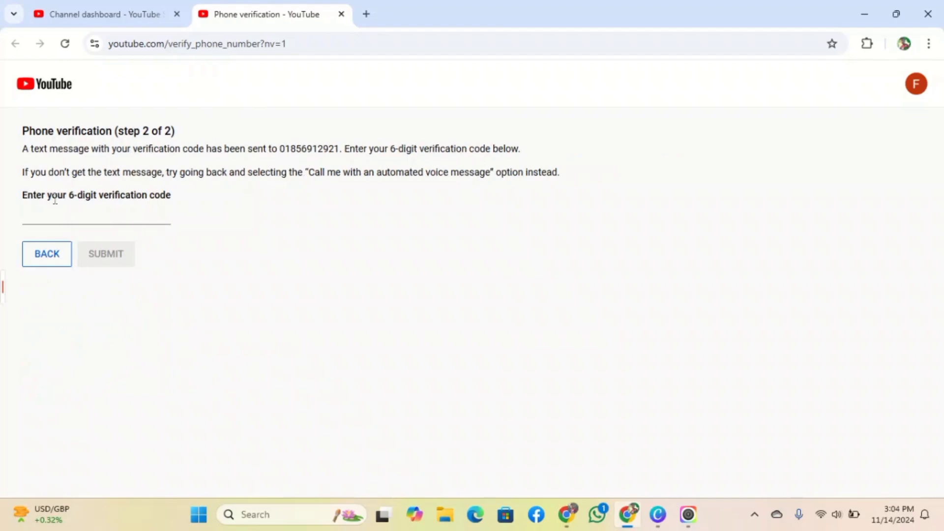
- Enter the six-digit code received by SMS and submit it to confirm the phone number
{"action": "left_click", "coordinate": [48, 217]}
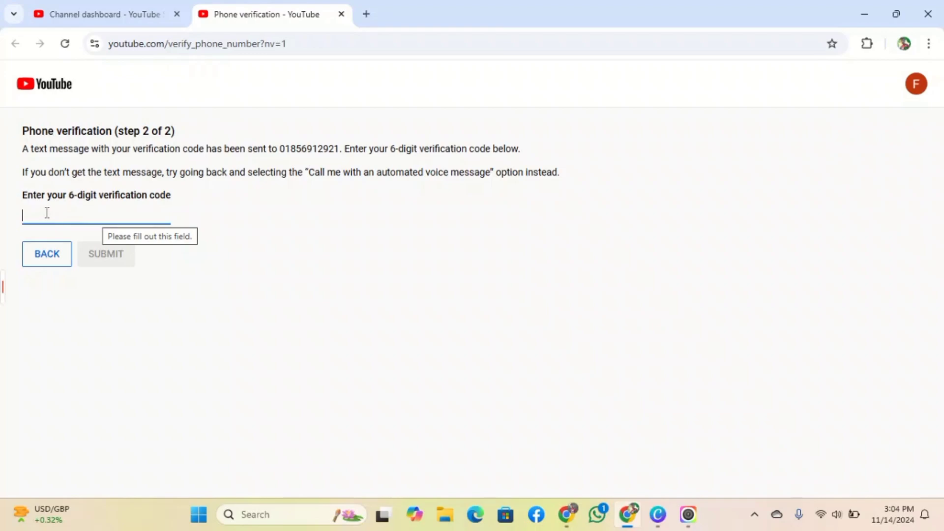
{"action": "mouse_move", "coordinate": [14, 290]}
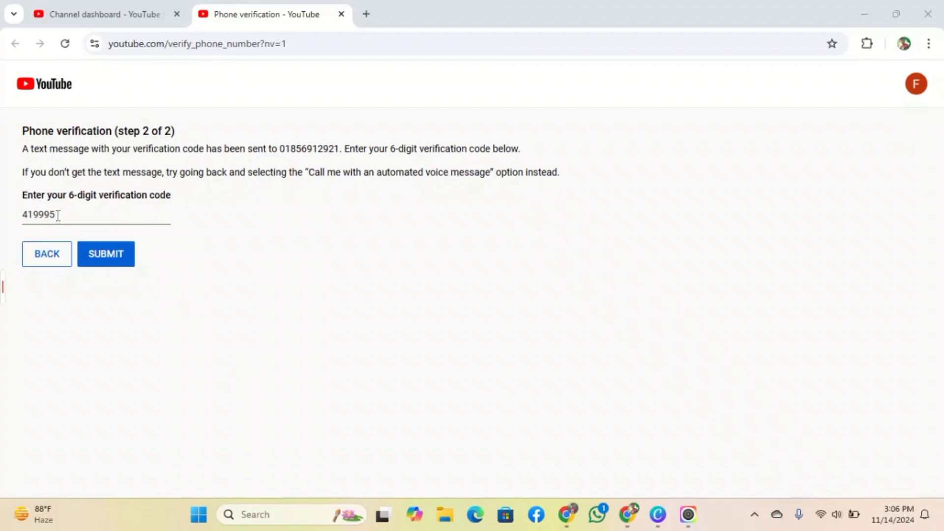
{"action": "left_click", "coordinate": [116, 264]}
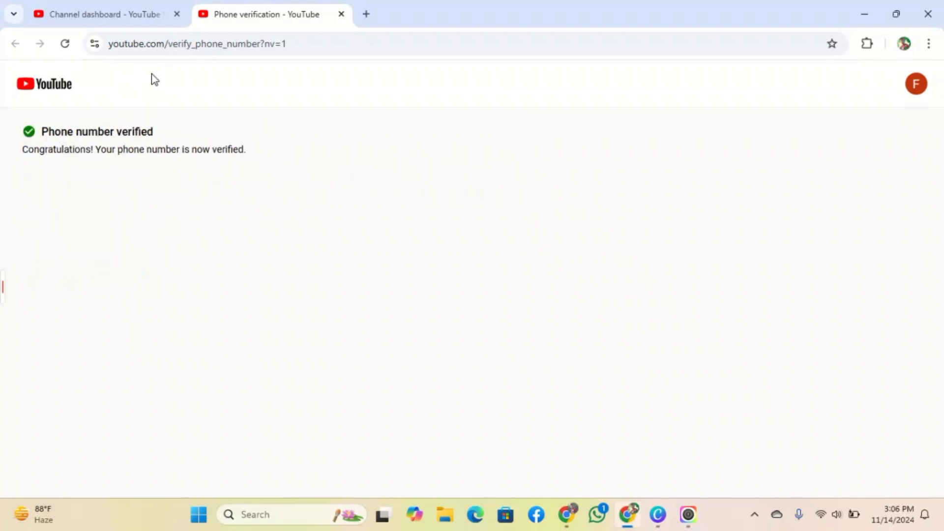
- Look over the Upload defaults page, including the default title and description fields
{"action": "left_click", "coordinate": [134, 2]}
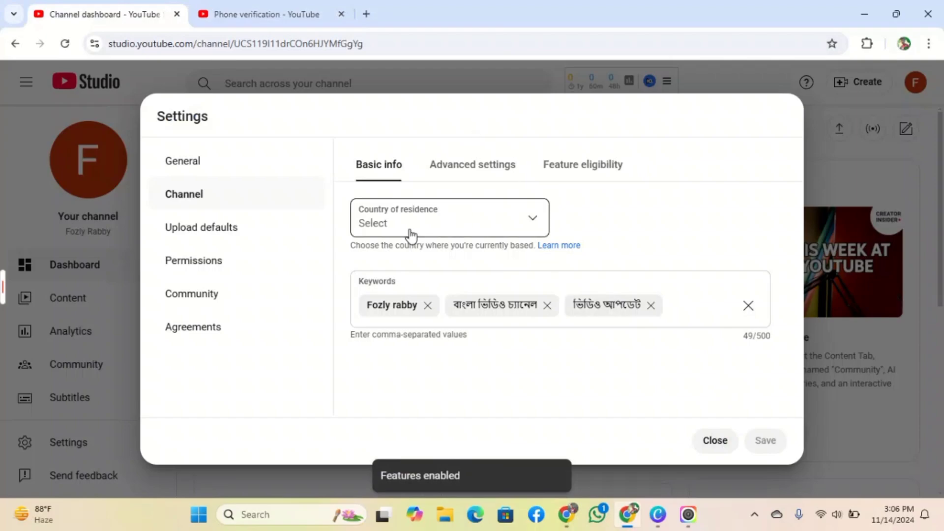
{"action": "left_click", "coordinate": [218, 231]}
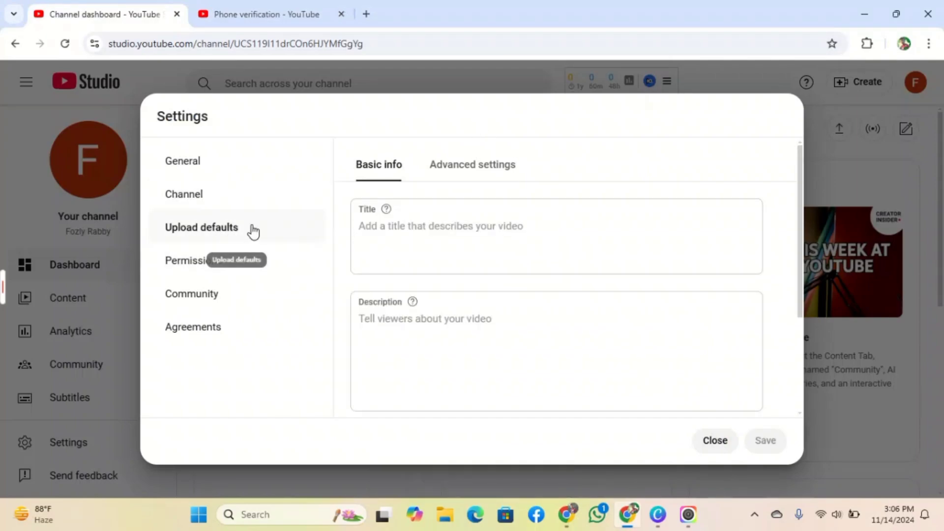
{"action": "scroll", "coordinate": [385, 243], "scroll_direction": "down", "scroll_amount": 2}
{"action": "scroll", "coordinate": [388, 245], "scroll_direction": "up", "scroll_amount": 2}
{"action": "left_click", "coordinate": [389, 244]}
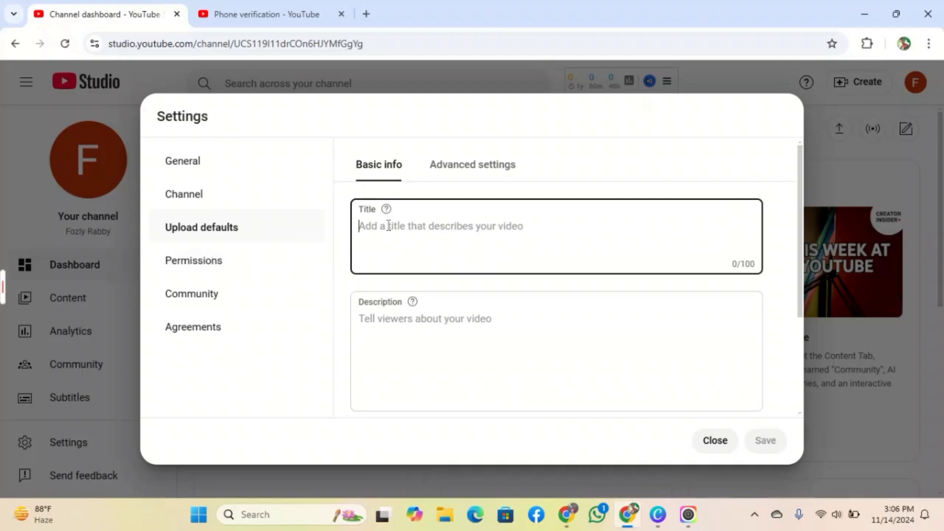
{"action": "left_click", "coordinate": [421, 326]}
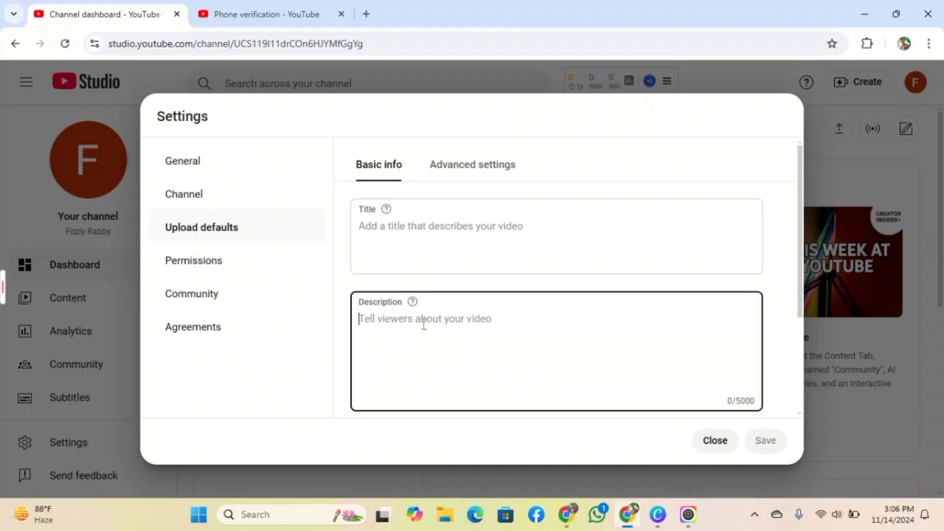
{"action": "scroll", "coordinate": [462, 319], "scroll_direction": "down", "scroll_amount": 3}
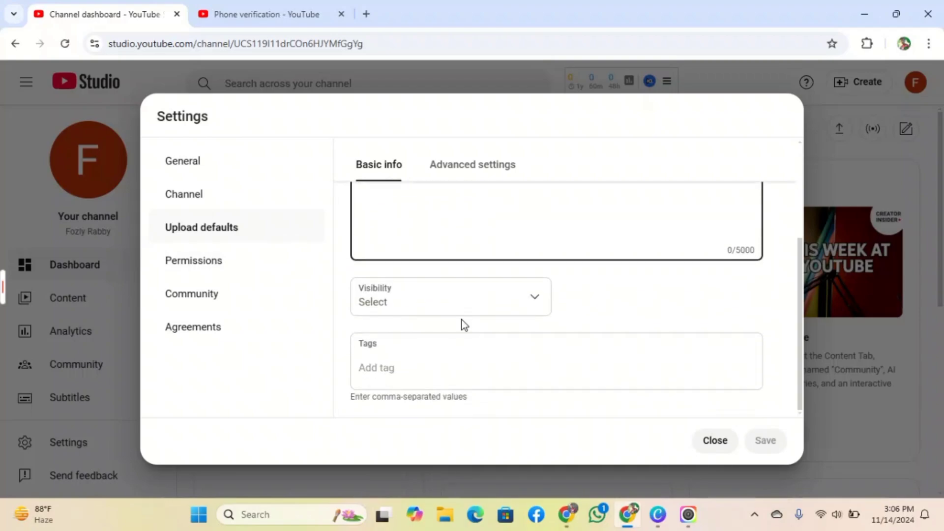
{"action": "scroll", "coordinate": [424, 357], "scroll_direction": "up", "scroll_amount": 3}
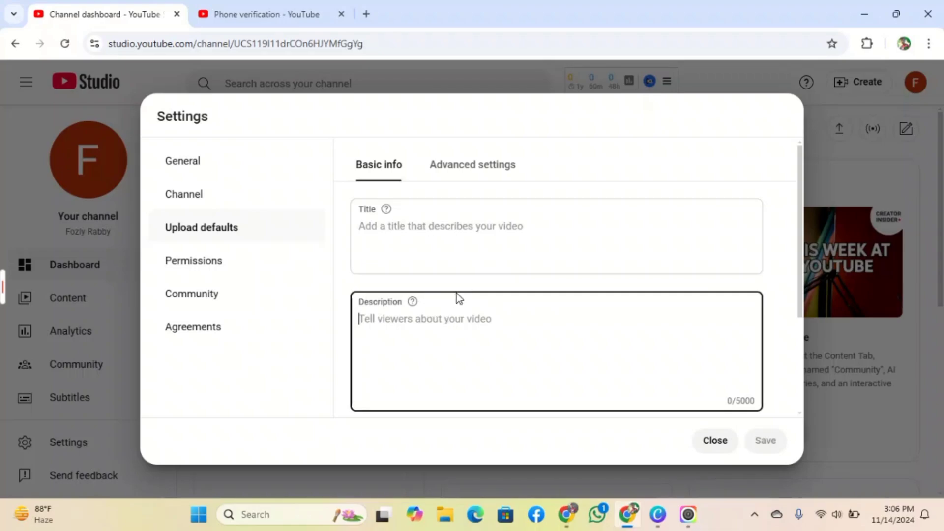
{"action": "scroll", "coordinate": [467, 295], "scroll_direction": "down", "scroll_amount": 2}
{"action": "scroll", "coordinate": [440, 280], "scroll_direction": "up", "scroll_amount": 2}
{"action": "scroll", "coordinate": [407, 324], "scroll_direction": "down", "scroll_amount": 3}
{"action": "scroll", "coordinate": [448, 320], "scroll_direction": "up", "scroll_amount": 3}
- Check the Permissions and Agreements sections, then close Settings
{"action": "left_click", "coordinate": [211, 267]}
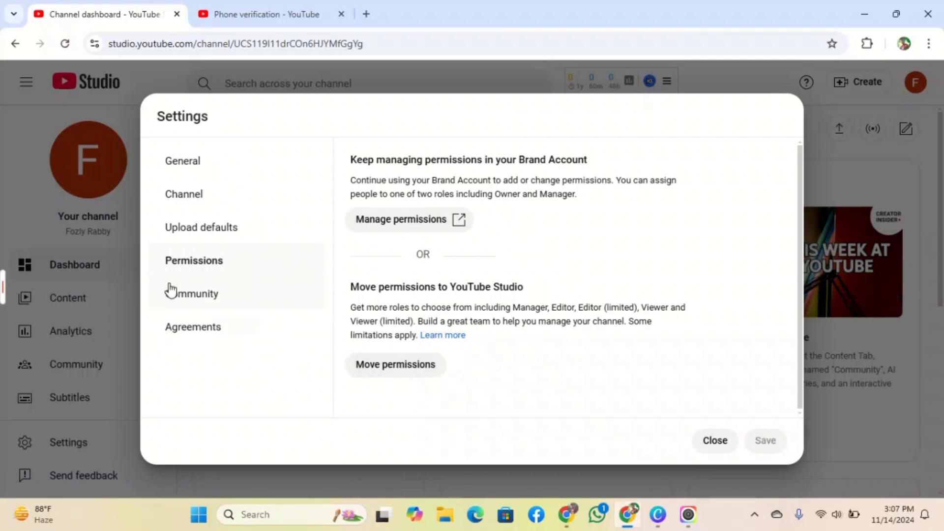
{"action": "left_click", "coordinate": [206, 328]}
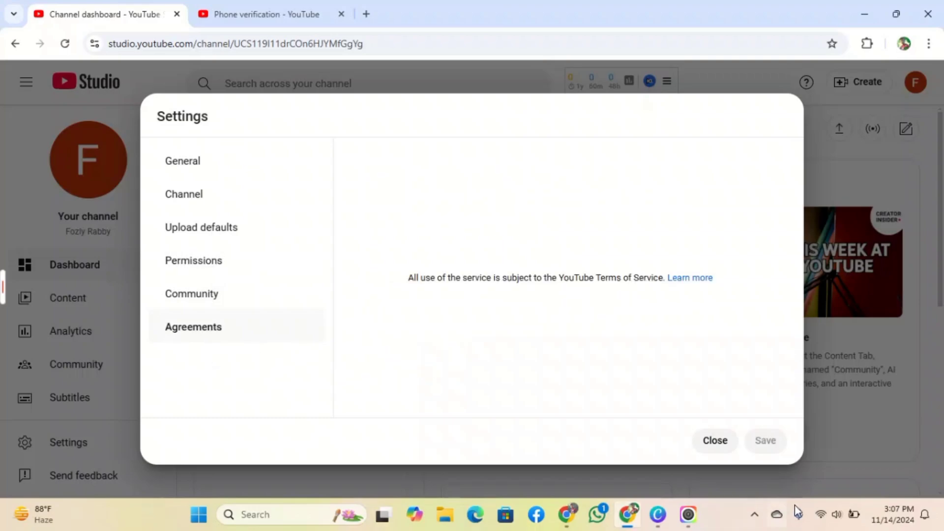
{"action": "left_click", "coordinate": [715, 445]}
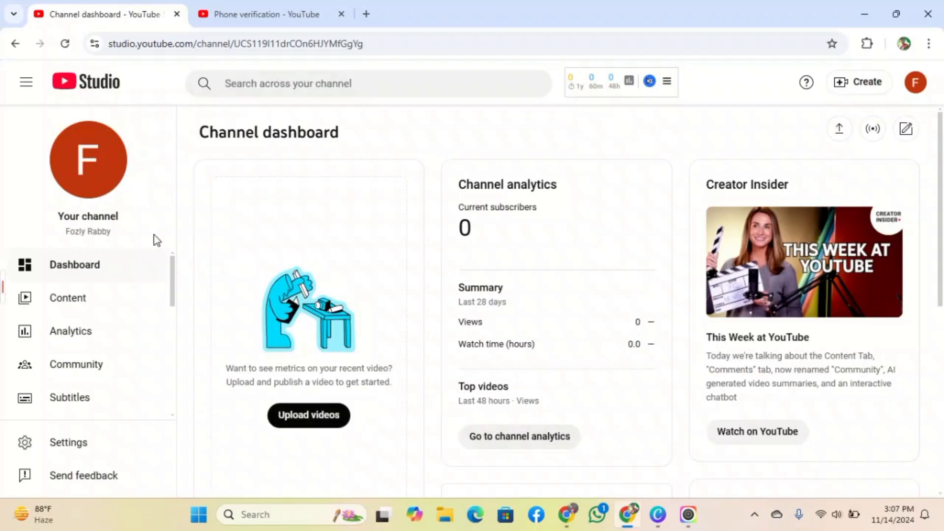
- Open the channel page and go to Customize channel's Profile section
{"action": "left_click", "coordinate": [79, 155]}
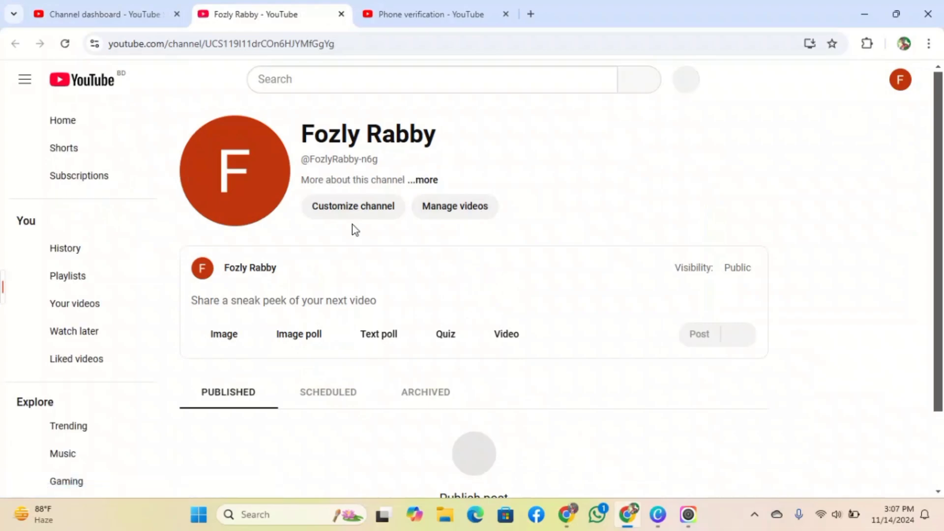
{"action": "left_click", "coordinate": [352, 212]}
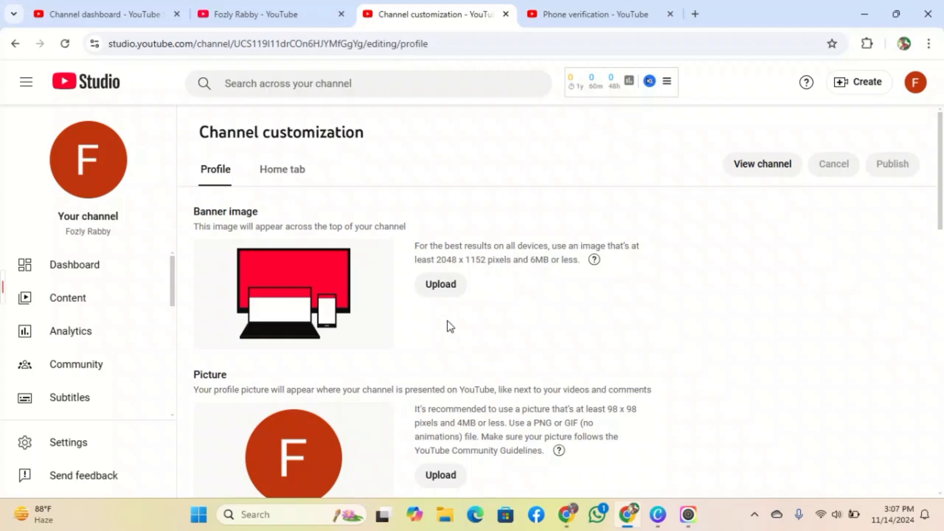
{"action": "scroll", "coordinate": [363, 354], "scroll_direction": "down", "scroll_amount": 1}
{"action": "scroll", "coordinate": [363, 355], "scroll_direction": "down", "scroll_amount": 1}
{"action": "scroll", "coordinate": [362, 356], "scroll_direction": "up", "scroll_amount": 2}
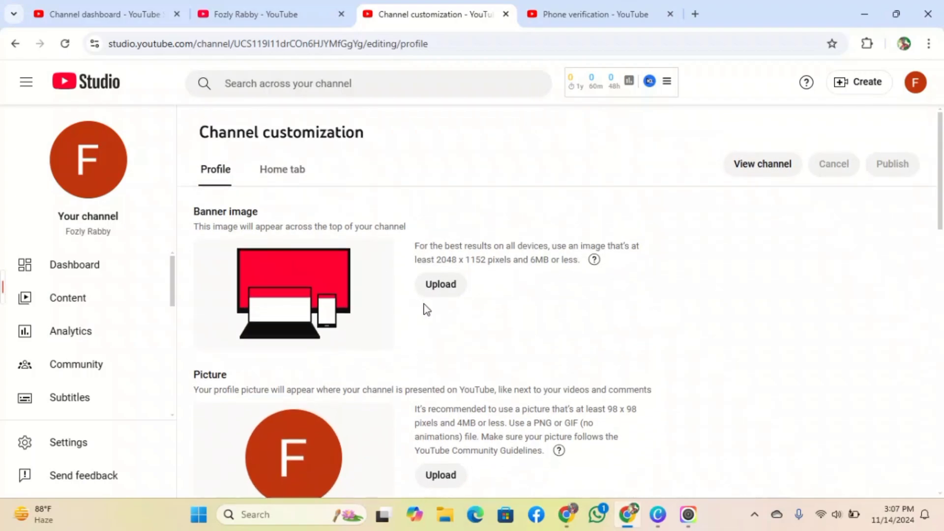
- Upload the NEW VIDEO EVERYDAY banner image from Downloads and accept the crop
{"action": "left_click", "coordinate": [450, 281]}
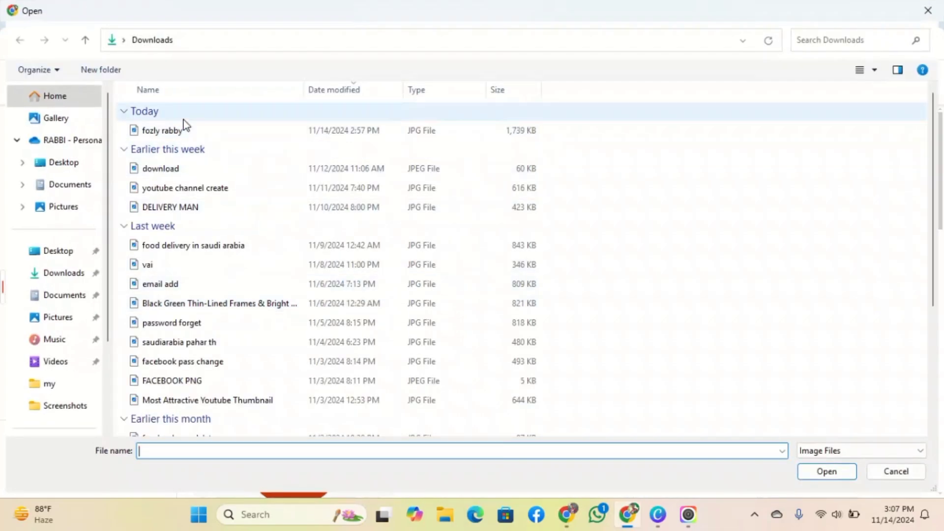
{"action": "left_click", "coordinate": [187, 168]}
{"action": "double_click", "coordinate": [187, 131]}
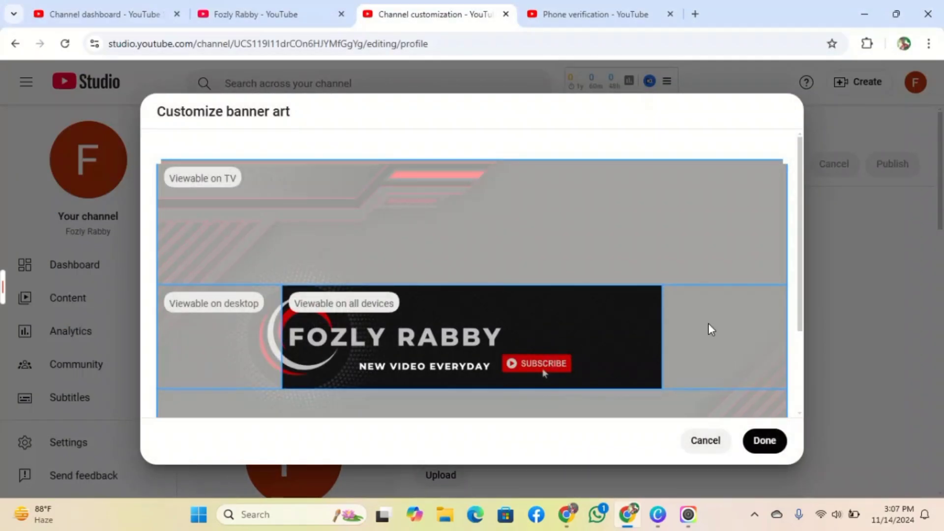
{"action": "left_click", "coordinate": [764, 441]}
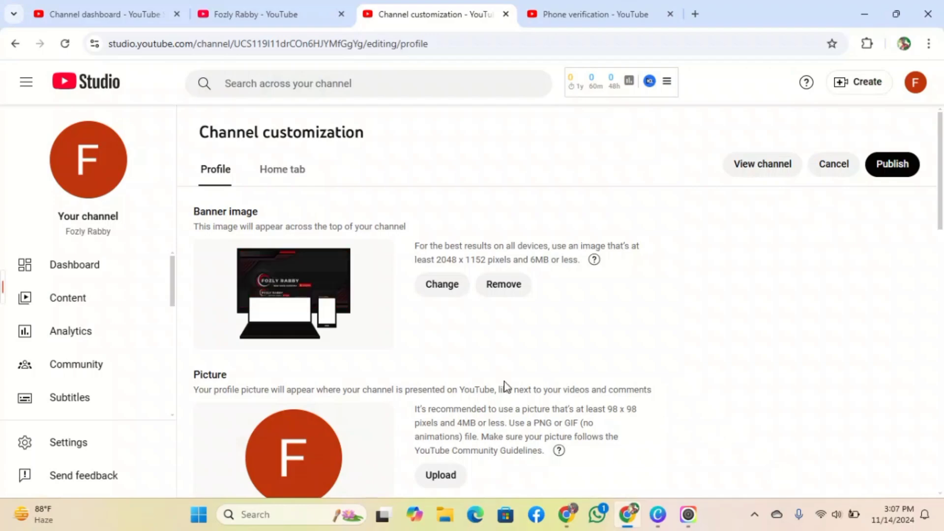
{"action": "scroll", "coordinate": [600, 326], "scroll_direction": "down", "scroll_amount": 2}
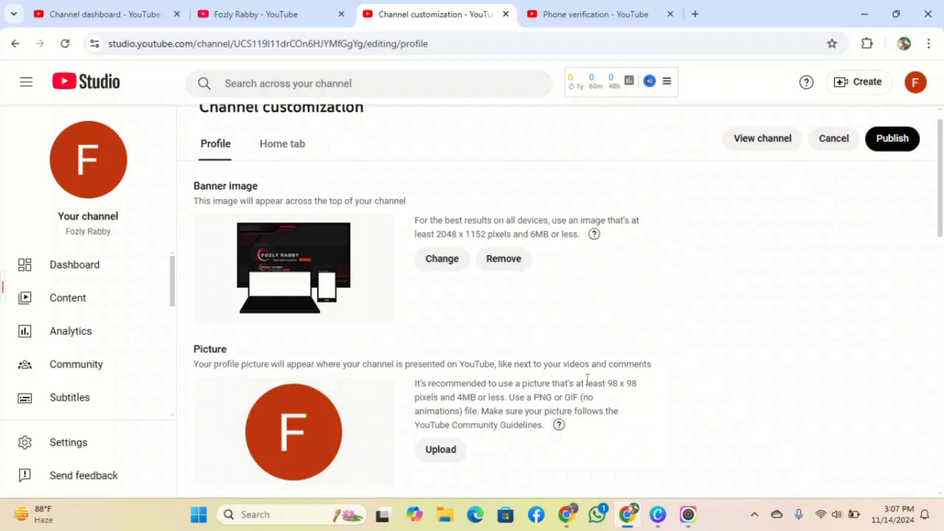
{"action": "scroll", "coordinate": [394, 351], "scroll_direction": "down", "scroll_amount": 4}
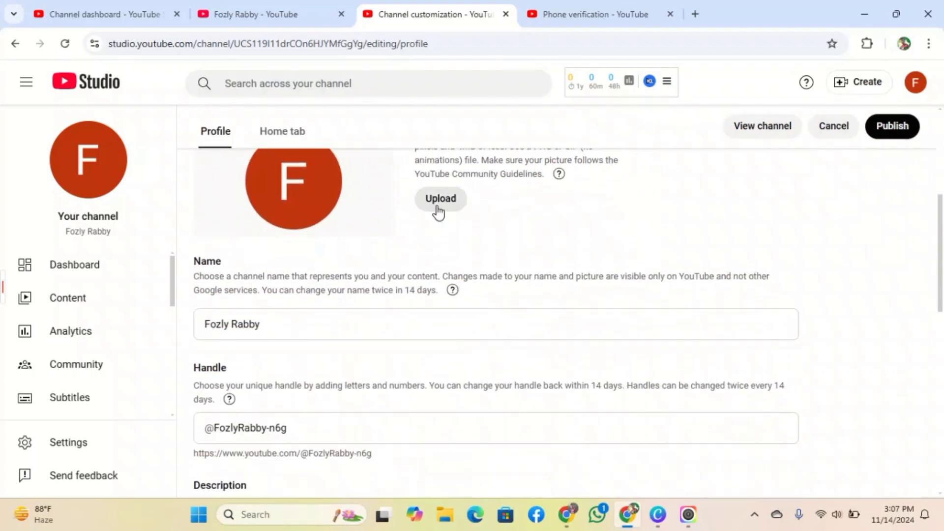
{"action": "scroll", "coordinate": [437, 211], "scroll_direction": "up", "scroll_amount": 3}
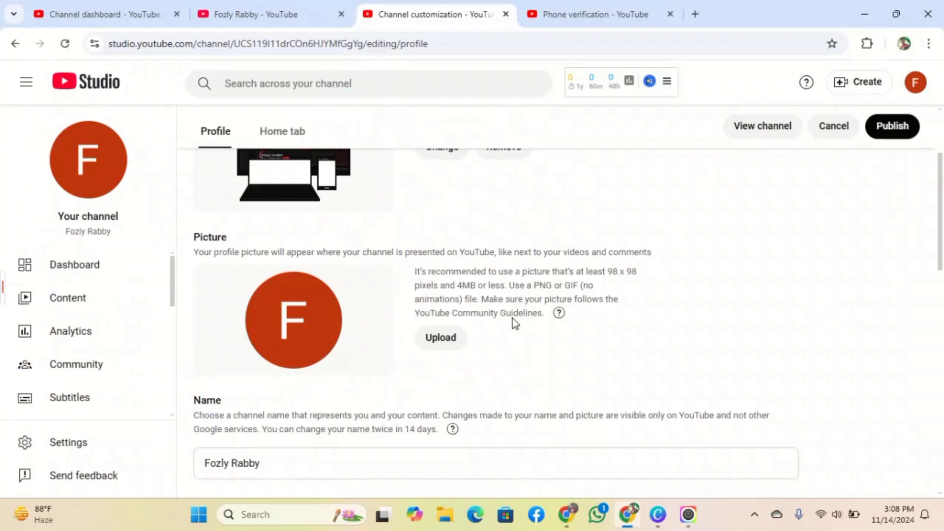
{"action": "scroll", "coordinate": [492, 317], "scroll_direction": "up", "scroll_amount": 1}
{"action": "scroll", "coordinate": [491, 315], "scroll_direction": "up", "scroll_amount": 1}
{"action": "scroll", "coordinate": [540, 354], "scroll_direction": "down", "scroll_amount": 5}
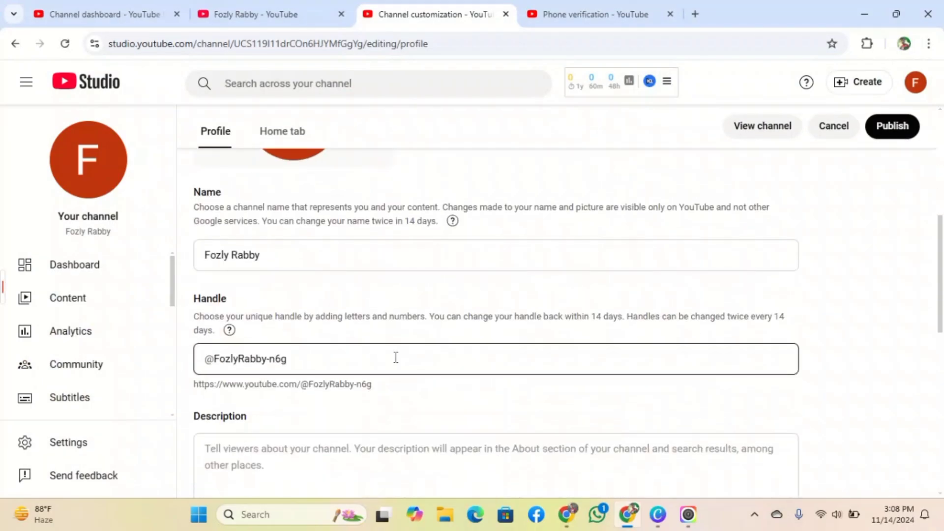
{"action": "scroll", "coordinate": [485, 392], "scroll_direction": "up", "scroll_amount": 3}
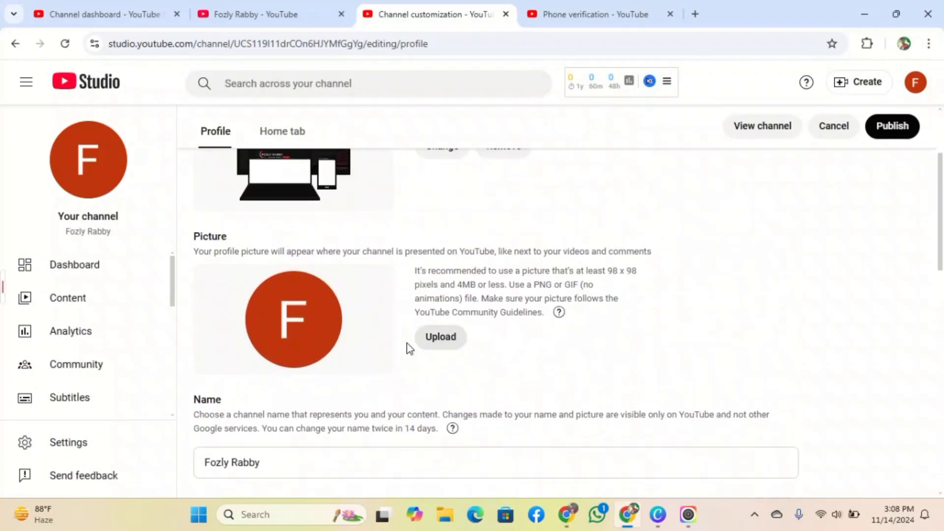
{"action": "scroll", "coordinate": [406, 359], "scroll_direction": "down", "scroll_amount": 1}
{"action": "scroll", "coordinate": [403, 369], "scroll_direction": "down", "scroll_amount": 3}
{"action": "scroll", "coordinate": [306, 361], "scroll_direction": "down", "scroll_amount": 3}
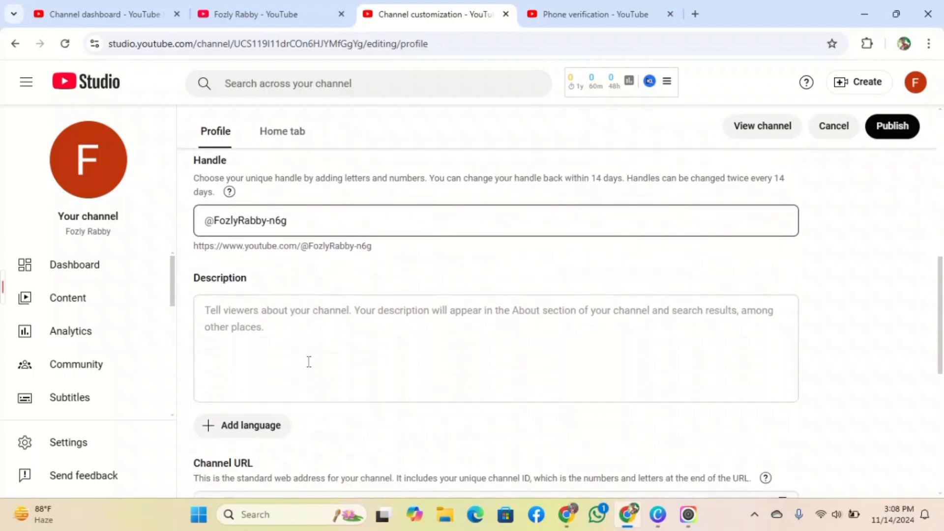
{"action": "scroll", "coordinate": [307, 363], "scroll_direction": "up", "scroll_amount": 3}
{"action": "left_click", "coordinate": [269, 261]}
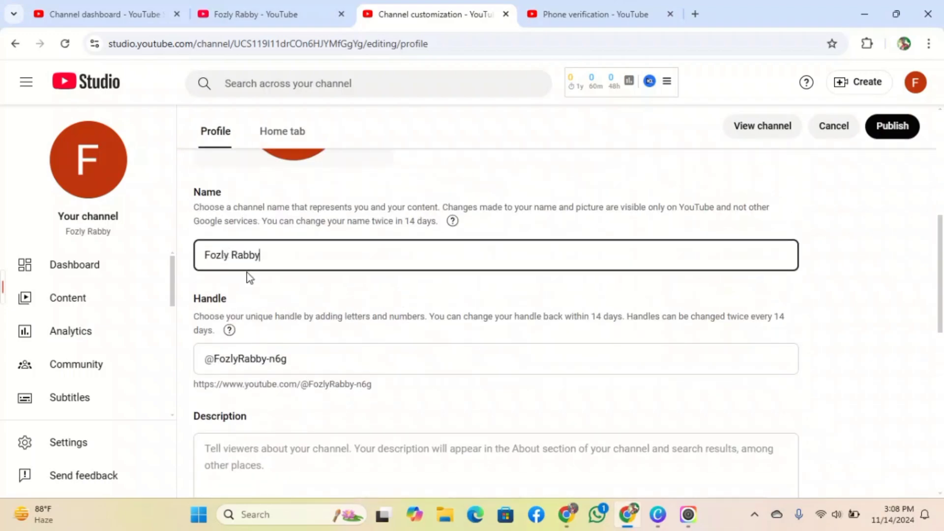
{"action": "left_click", "coordinate": [284, 360]}
{"action": "triple_click", "coordinate": [276, 362]}
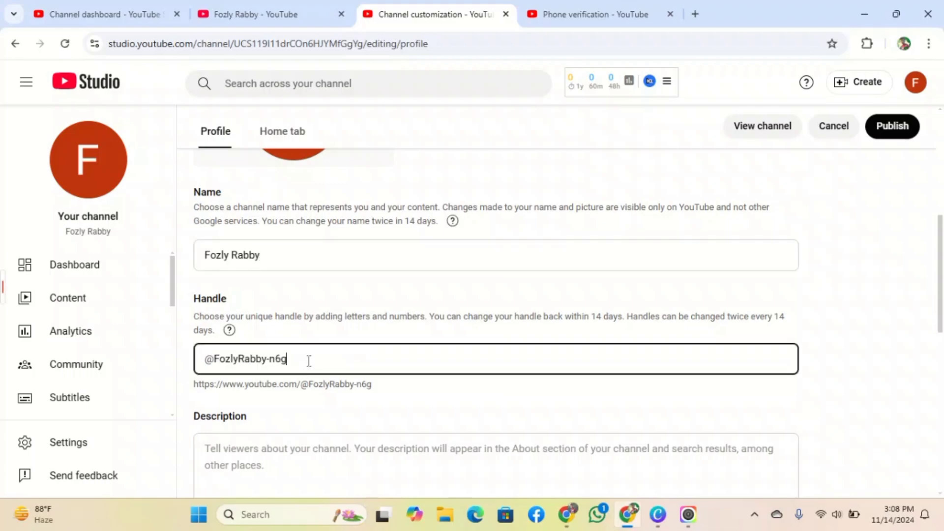
{"action": "double_click", "coordinate": [309, 360]}
{"action": "scroll", "coordinate": [380, 339], "scroll_direction": "down", "scroll_amount": 2}
{"action": "left_click", "coordinate": [228, 326]}
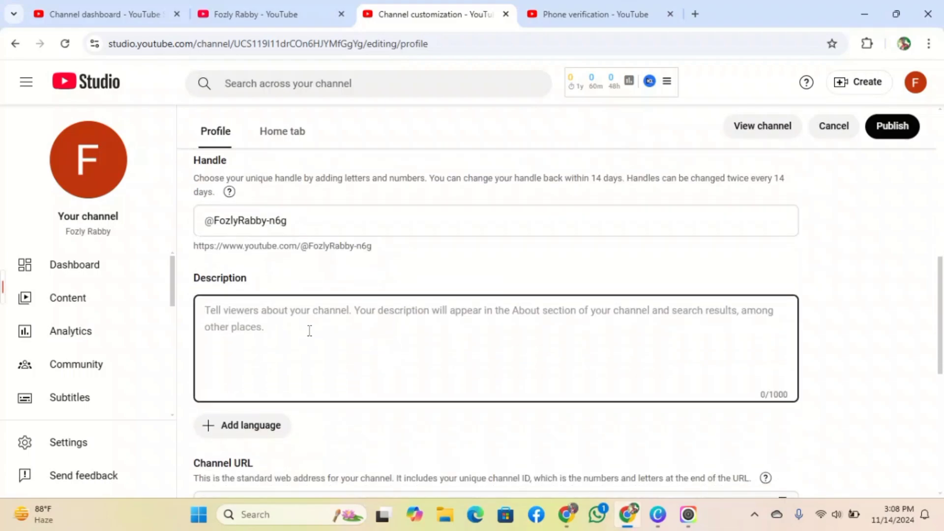
{"action": "scroll", "coordinate": [302, 302], "scroll_direction": "down", "scroll_amount": 5}
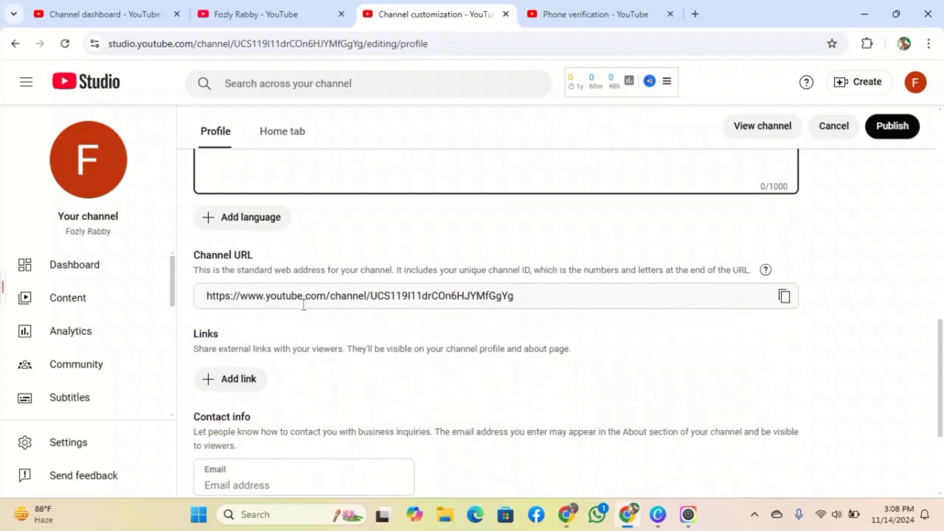
{"action": "scroll", "coordinate": [305, 310], "scroll_direction": "up", "scroll_amount": 2}
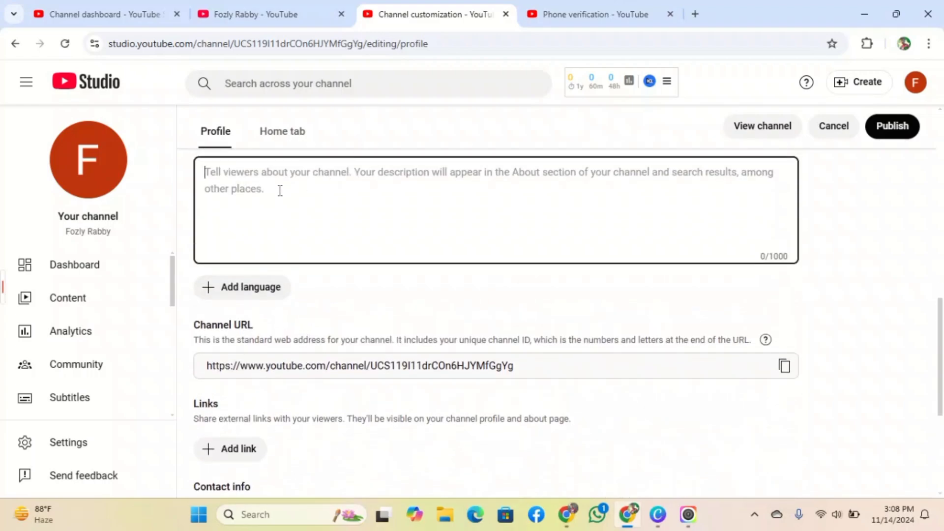
{"action": "scroll", "coordinate": [261, 276], "scroll_direction": "up", "scroll_amount": 3}
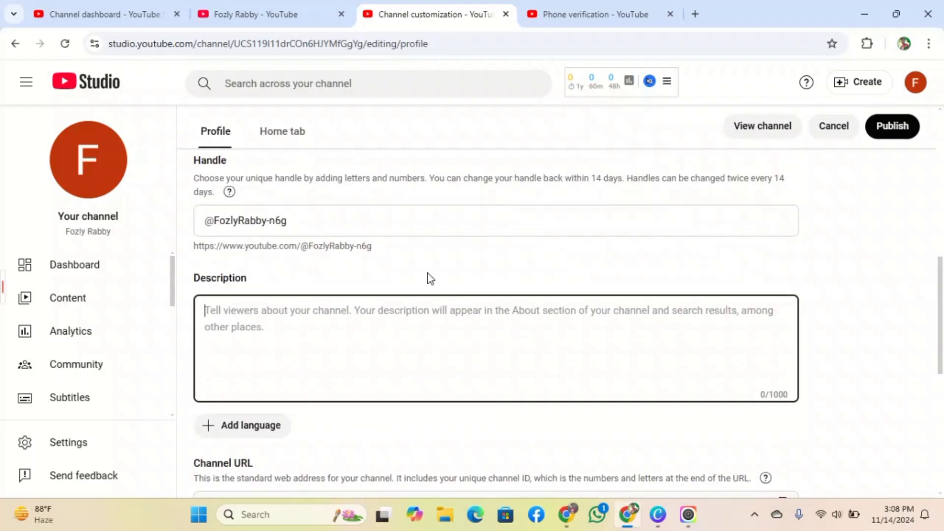
{"action": "mouse_move", "coordinate": [566, 514]}
{"action": "left_click", "coordinate": [564, 443]}
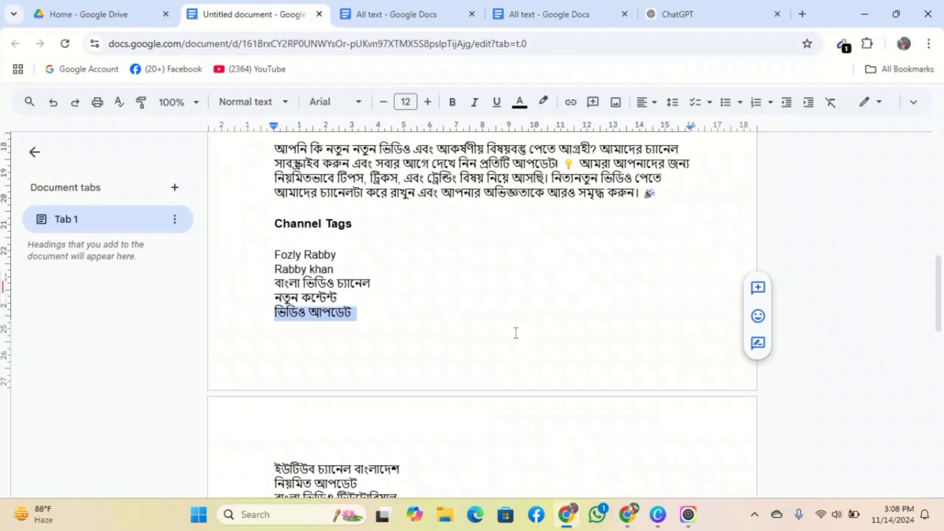
{"action": "scroll", "coordinate": [515, 332], "scroll_direction": "up", "scroll_amount": 3}
{"action": "left_click_drag", "start_coordinate": [280, 285], "coordinate": [684, 323]}
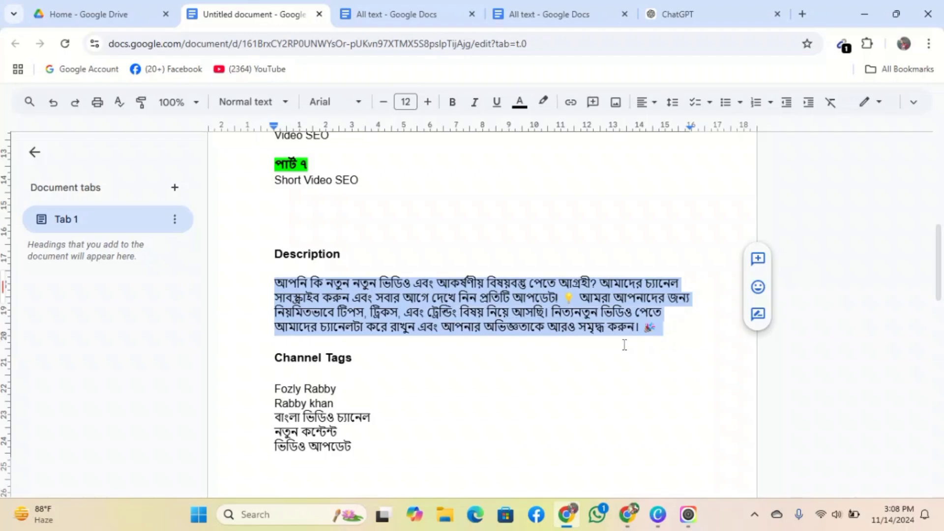
{"action": "left_click", "coordinate": [628, 514]}
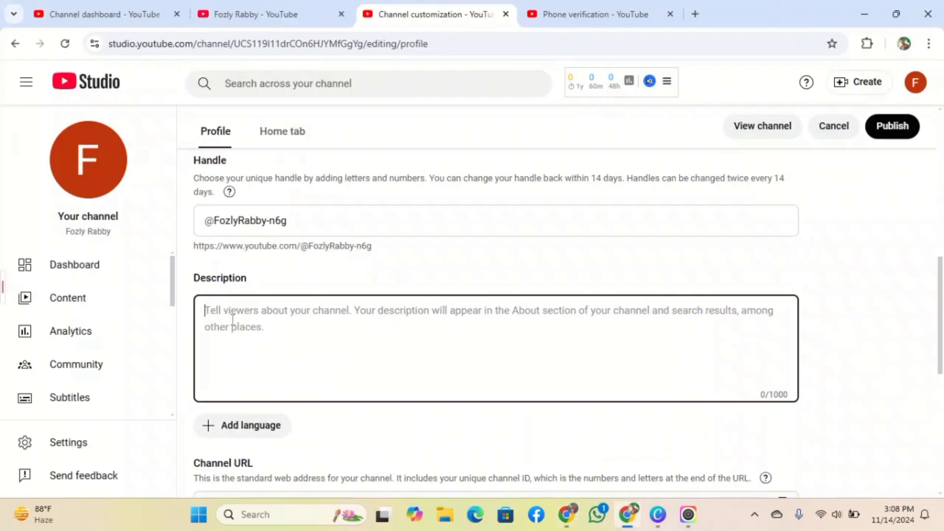
- Paste the copied Bengali paragraph into the channel description
{"action": "type", "text": "আপনি কি নতুন নতুন ভিডিও এবং আকর্ষণীয় বিষয়বস্তু পেতে আগ্রহী? আমাদের চ্যানেল সাবস্ক্রাইব করুন এবং সবার আগে দেখে নিন প্রতিটি আপডেট! 💡 আমরা আপনাদের জন্য নিয়মিতভাবে টিপস, ট্রিকস, এবং ট্রেন্ডিং বিষয় নিয়ে আসছি। নিত্যনতুন ভিডিও পেতে আমাদের চ্যানেলটা করে রাখুন এবং আপনার অভিজ্ঞতাকে আরও সমৃদ্ধ করুন। 🎉"}
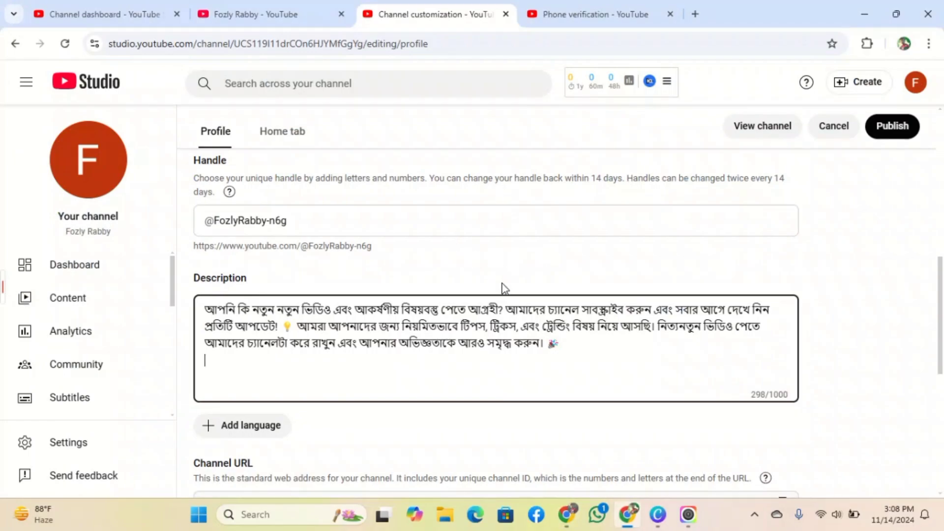
{"action": "scroll", "coordinate": [421, 333], "scroll_direction": "down", "scroll_amount": 6}
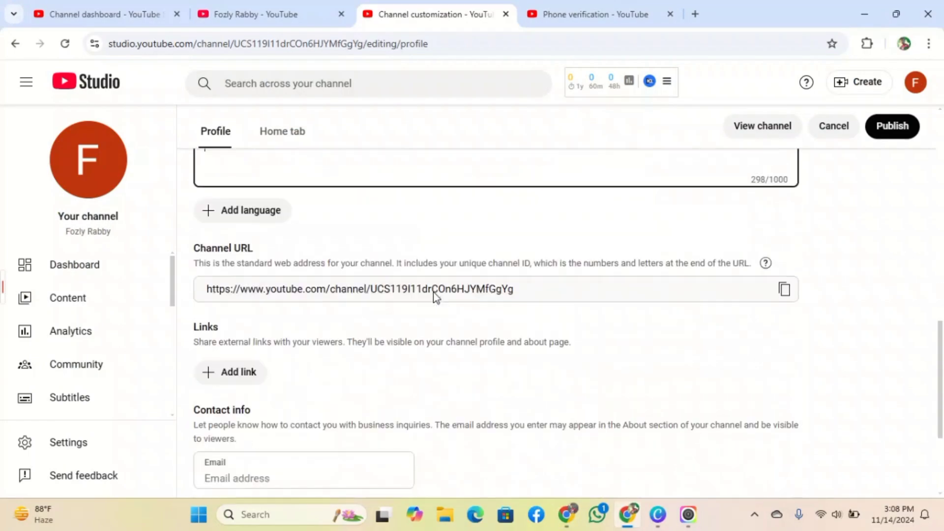
{"action": "scroll", "coordinate": [364, 282], "scroll_direction": "down", "scroll_amount": 1}
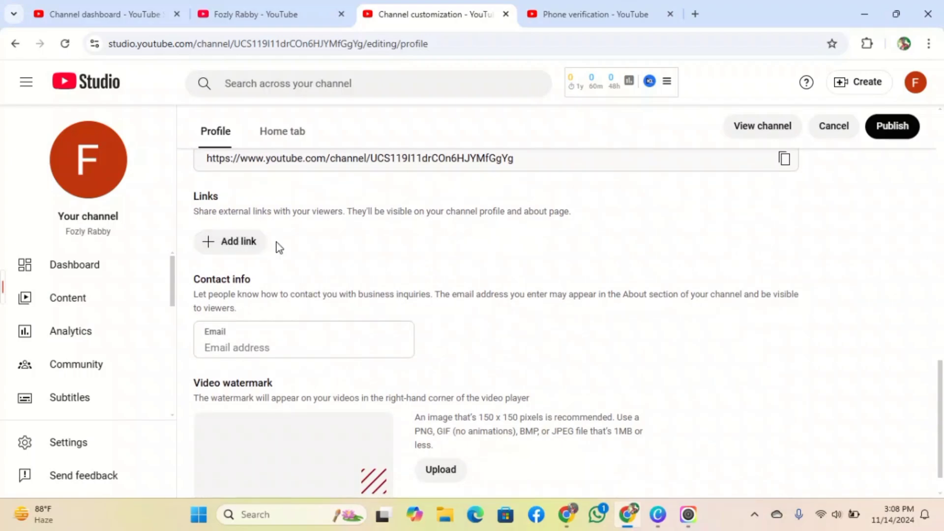
- Add a new link titled Facebook and put the cursor in its empty URL field
{"action": "left_click", "coordinate": [228, 243]}
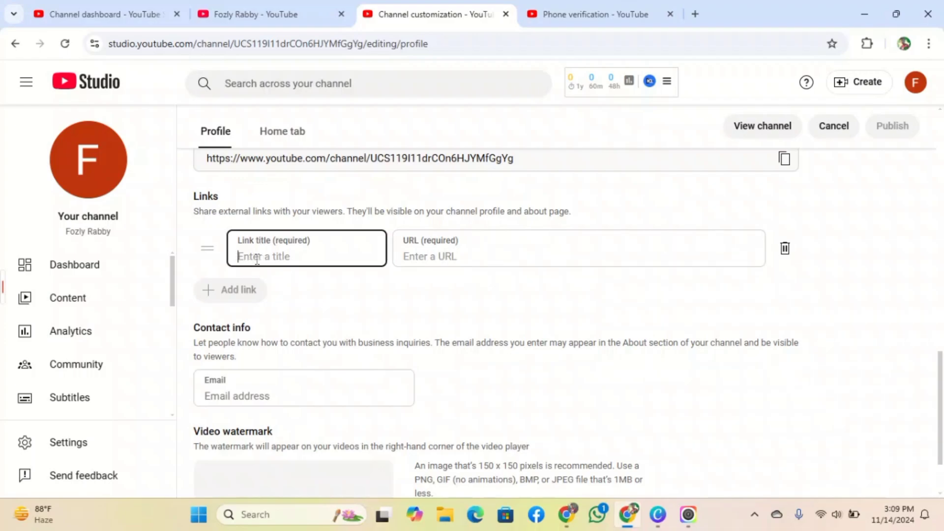
{"action": "type", "text": "Facebook"}
{"action": "double_click", "coordinate": [429, 246]}
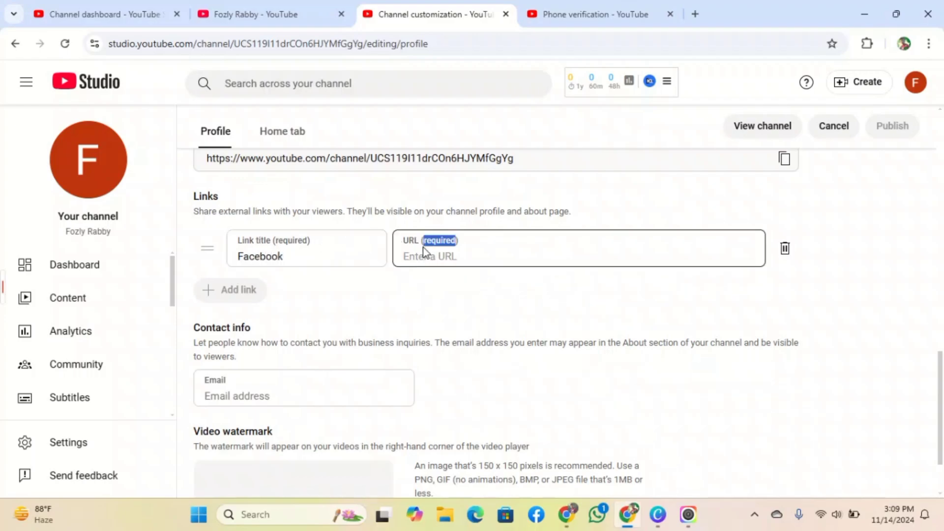
{"action": "left_click", "coordinate": [423, 252]}
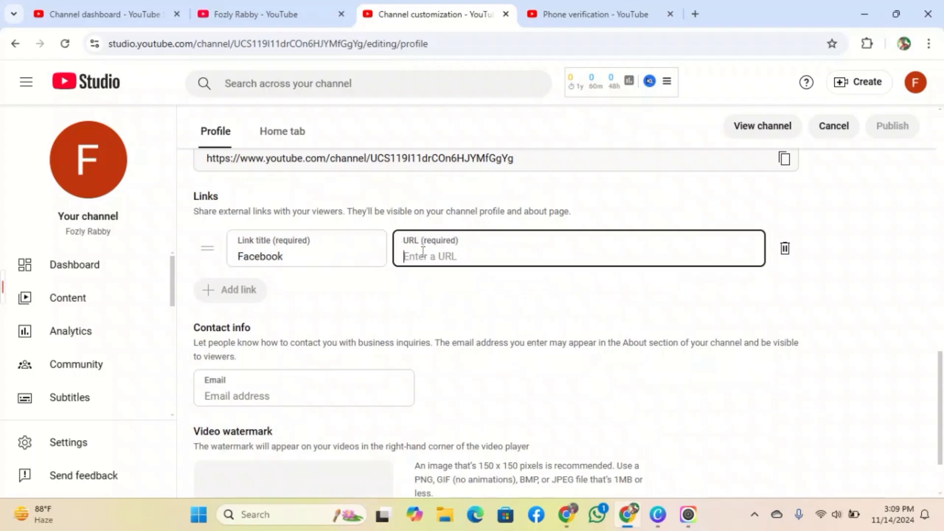
- Copy the Facebook profile's link and paste it into the Facebook link's URL field
{"action": "left_click", "coordinate": [536, 514]}
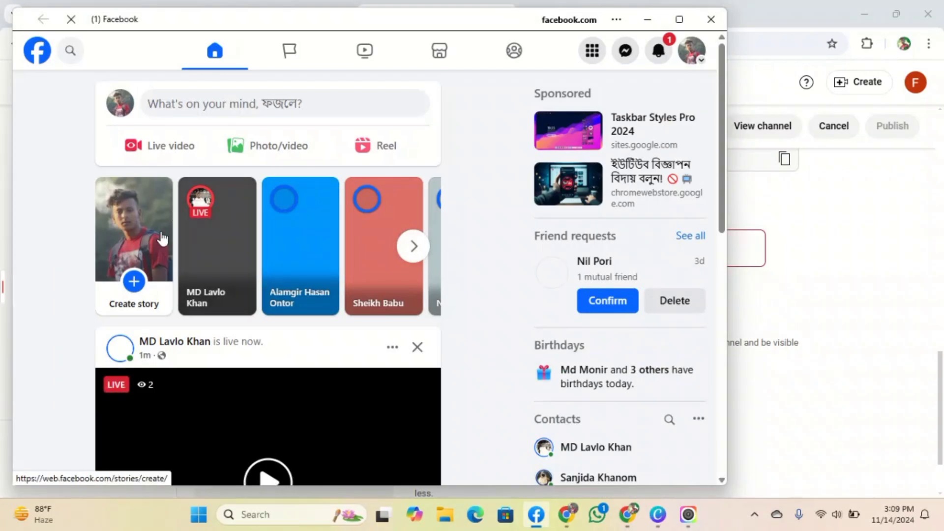
{"action": "scroll", "coordinate": [265, 312], "scroll_direction": "down", "scroll_amount": 10}
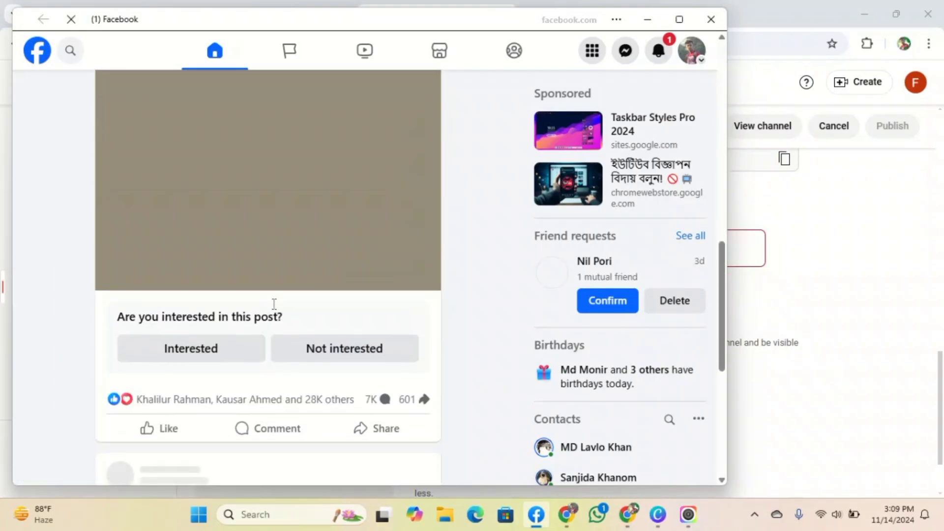
{"action": "scroll", "coordinate": [272, 299], "scroll_direction": "up", "scroll_amount": 10}
{"action": "right_click", "coordinate": [123, 109]}
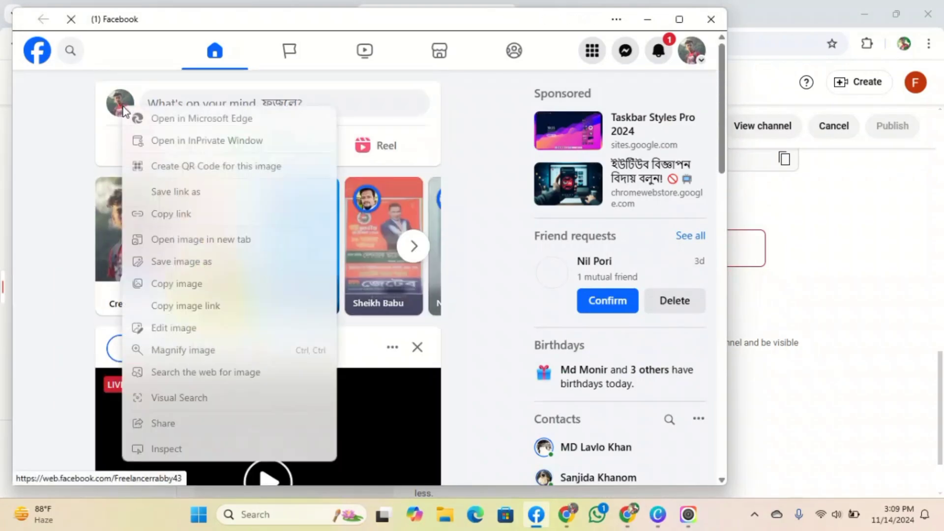
{"action": "left_click", "coordinate": [176, 215]}
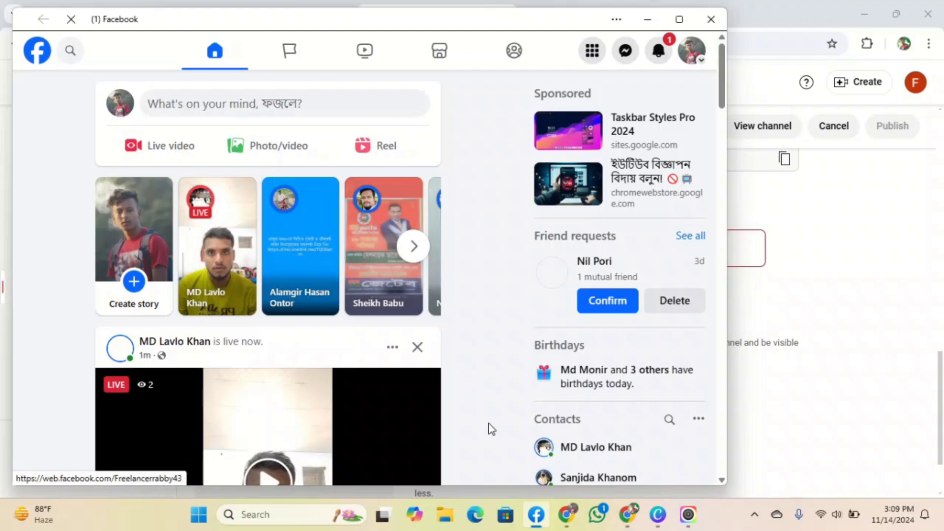
{"action": "left_click", "coordinate": [634, 515]}
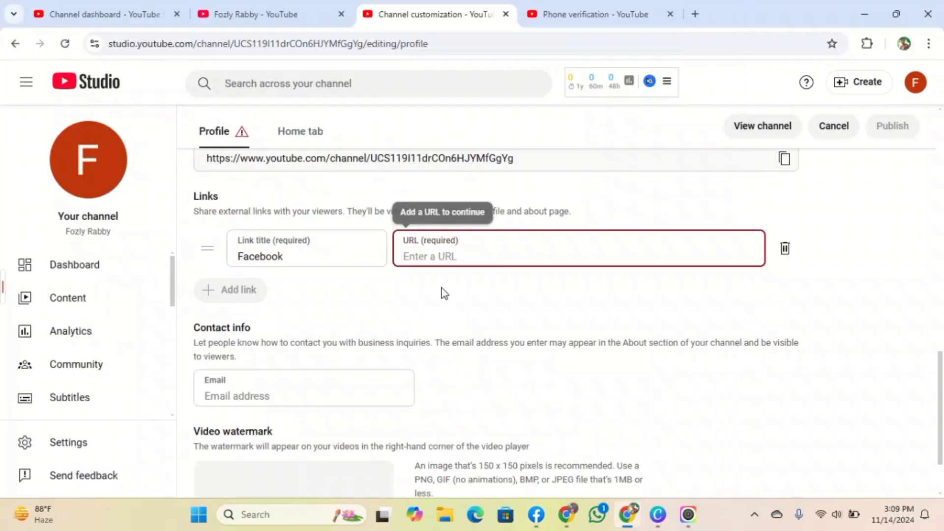
{"action": "right_click", "coordinate": [439, 262]}
{"action": "left_click", "coordinate": [461, 146]}
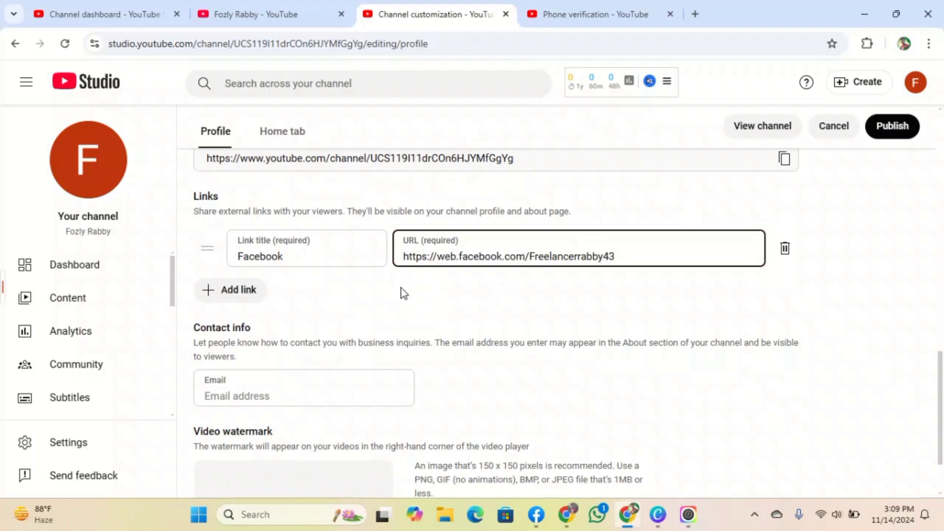
- Enter the channel's contact e-mail address in the Contact info field
{"action": "mouse_move", "coordinate": [2, 303]}
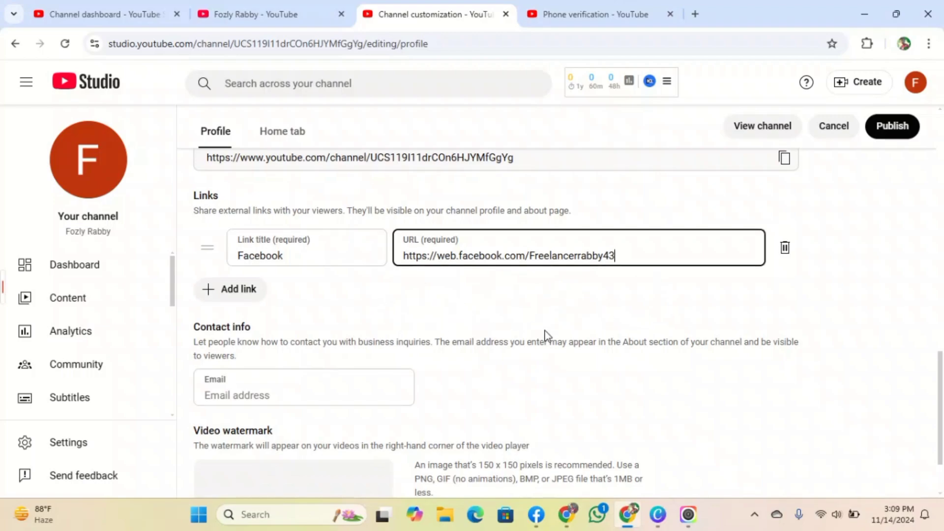
{"action": "scroll", "coordinate": [540, 335], "scroll_direction": "down", "scroll_amount": 2}
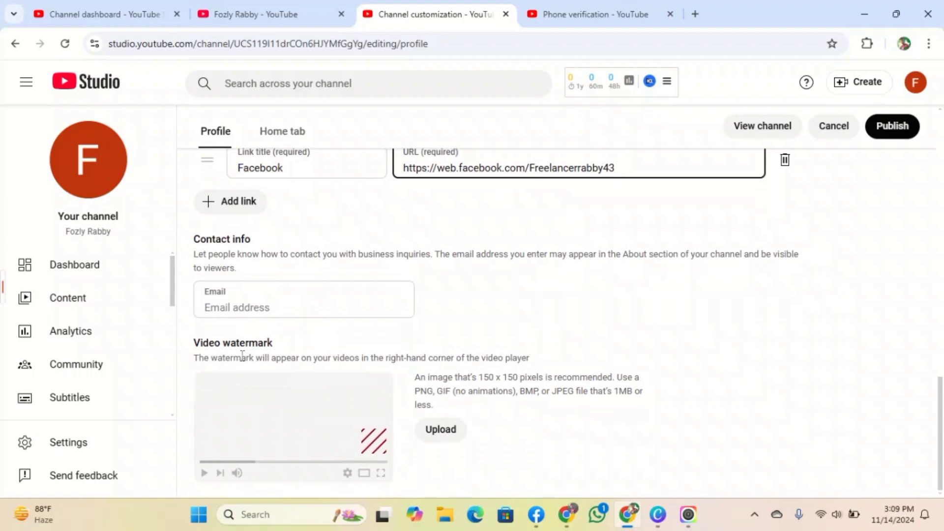
{"action": "left_click", "coordinate": [221, 309]}
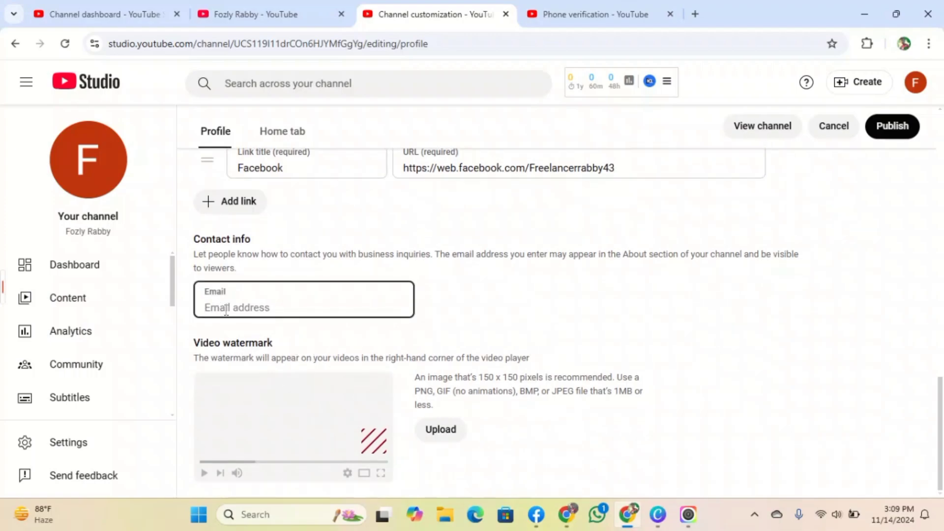
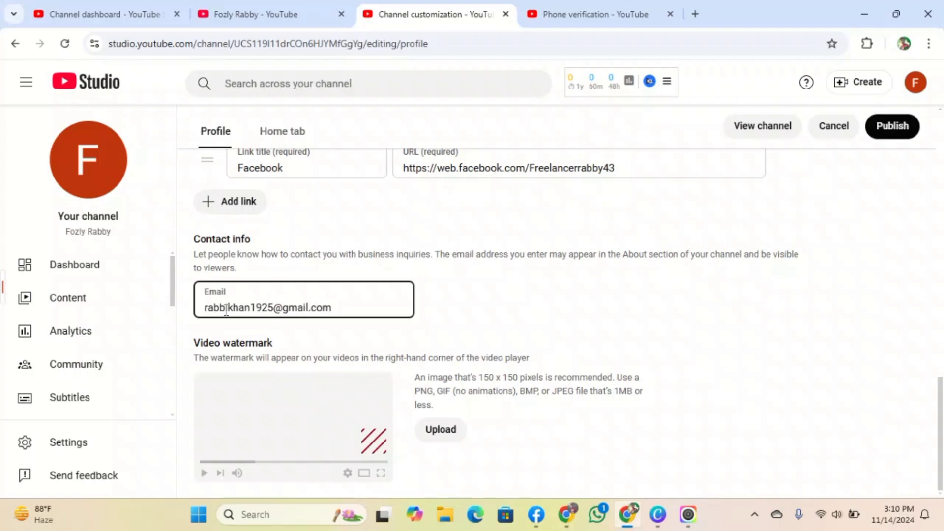
{"action": "scroll", "coordinate": [347, 296], "scroll_direction": "up", "scroll_amount": 3}
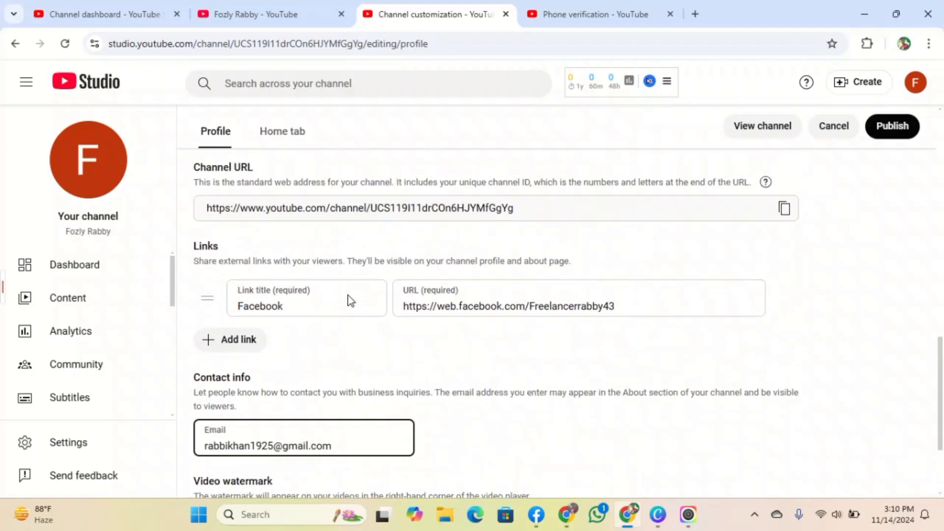
{"action": "scroll", "coordinate": [344, 369], "scroll_direction": "down", "scroll_amount": 1}
{"action": "scroll", "coordinate": [354, 373], "scroll_direction": "up", "scroll_amount": 1}
{"action": "scroll", "coordinate": [487, 350], "scroll_direction": "down", "scroll_amount": 3}
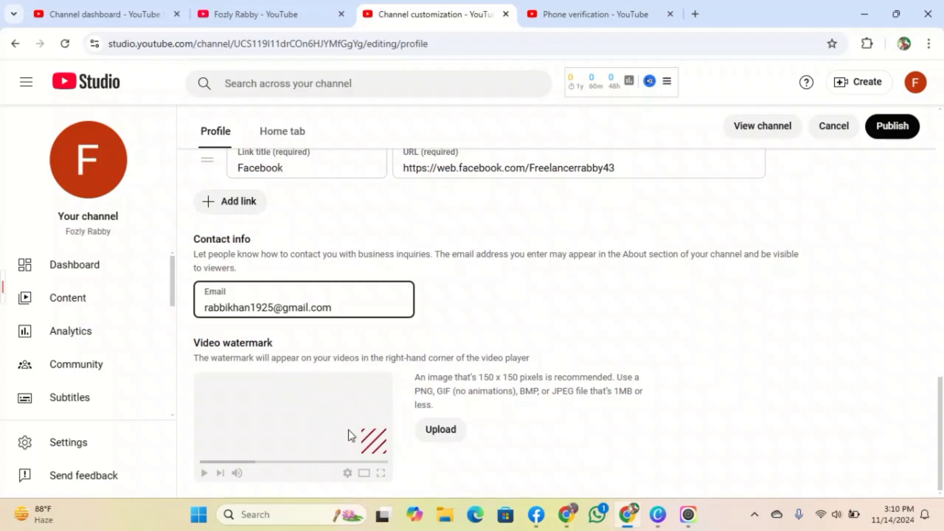
- Upload man_png-removebg-preview from Downloads as the channel's video watermark
{"action": "left_click", "coordinate": [447, 430]}
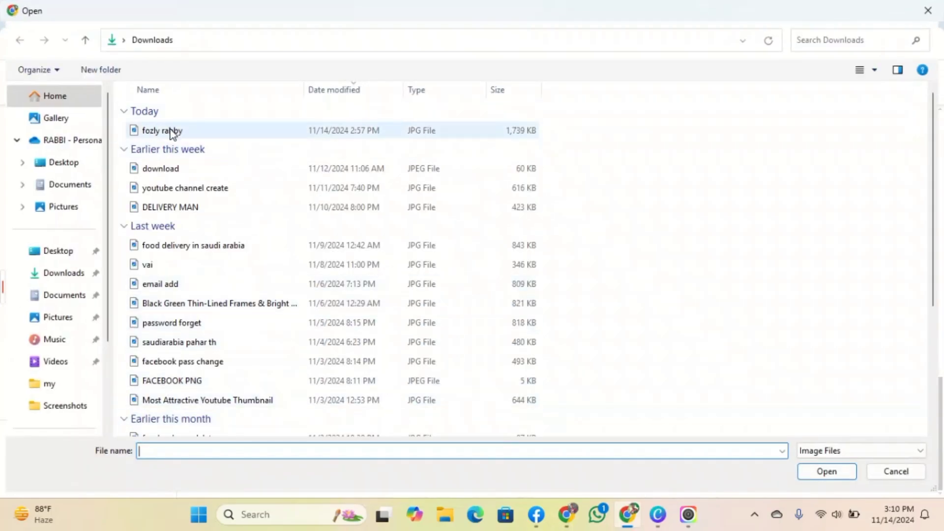
{"action": "scroll", "coordinate": [205, 266], "scroll_direction": "down", "scroll_amount": 1}
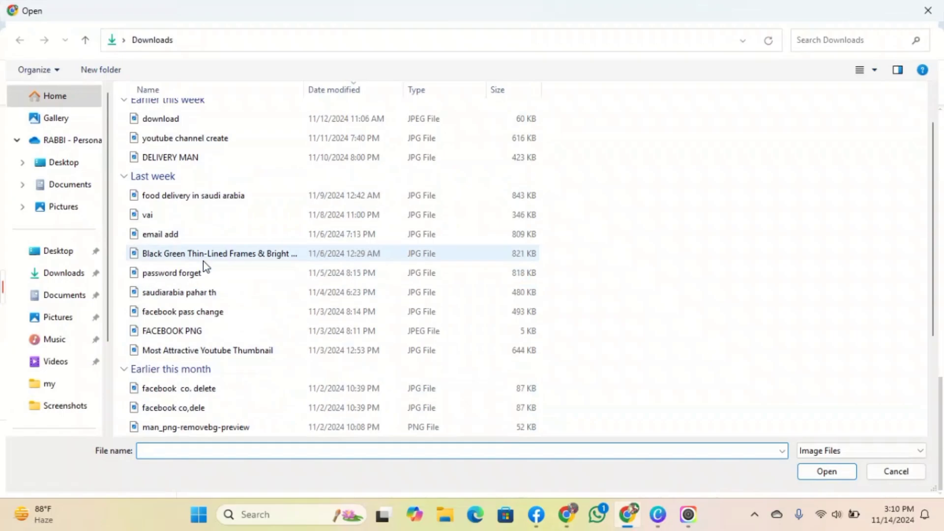
{"action": "scroll", "coordinate": [202, 261], "scroll_direction": "down", "scroll_amount": 2}
{"action": "double_click", "coordinate": [198, 313]}
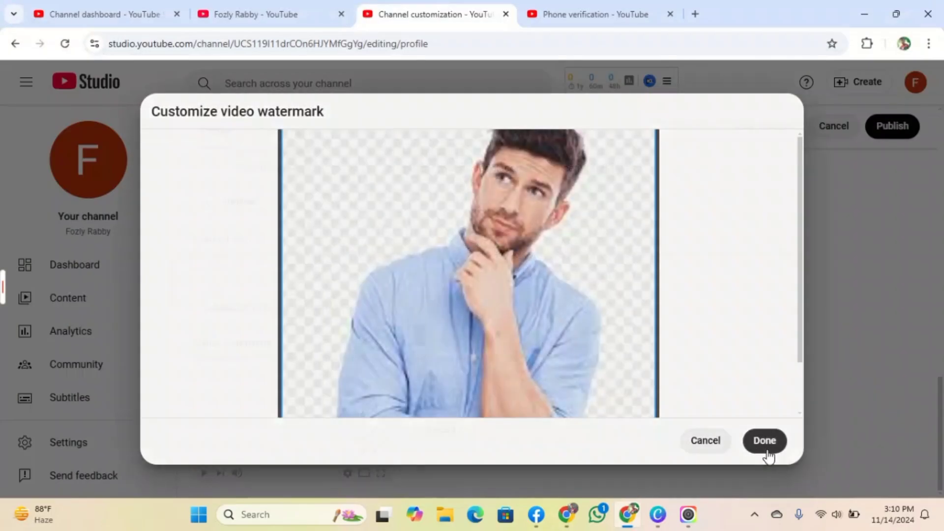
{"action": "left_click", "coordinate": [764, 441]}
{"action": "scroll", "coordinate": [406, 424], "scroll_direction": "down", "scroll_amount": 1}
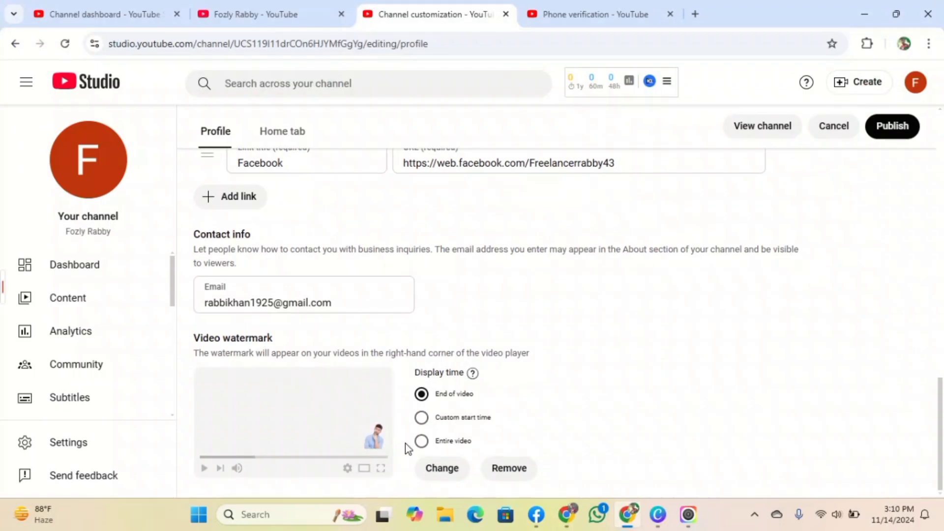
{"action": "left_click", "coordinate": [754, 514]}
{"action": "left_click", "coordinate": [754, 480]}
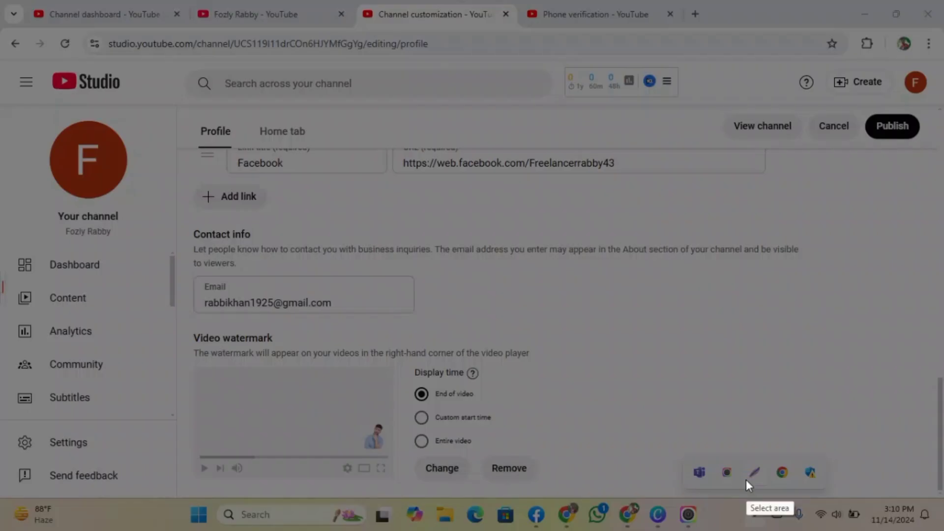
{"action": "left_click_drag", "start_coordinate": [246, 332], "coordinate": [616, 483]}
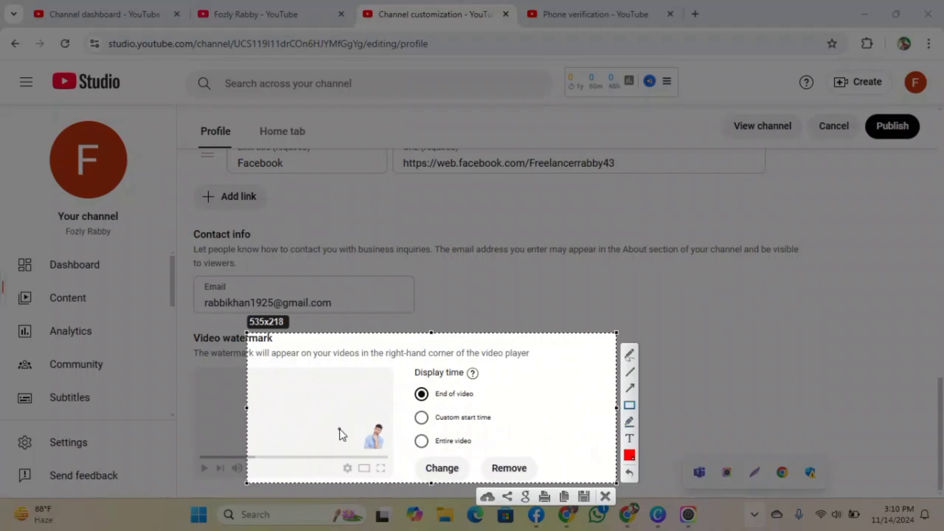
{"action": "mouse_move", "coordinate": [348, 422]}
{"action": "left_mouse_down"}
{"action": "mouse_move", "coordinate": [399, 454]}
{"action": "mouse_move", "coordinate": [384, 450]}
{"action": "mouse_move", "coordinate": [392, 451]}
{"action": "left_mouse_up"}
{"action": "left_click", "coordinate": [603, 496]}
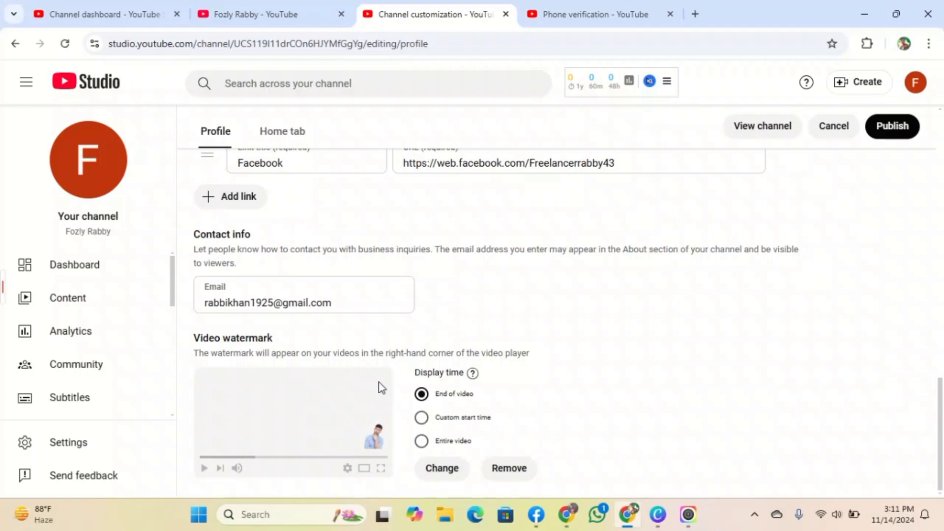
- Set the watermark display time back to End of video
{"action": "left_click", "coordinate": [420, 441]}
{"action": "left_click", "coordinate": [421, 418]}
{"action": "left_click", "coordinate": [421, 393]}
- Publish the profile changes and open the public channel page
{"action": "scroll", "coordinate": [533, 362], "scroll_direction": "up", "scroll_amount": 10}
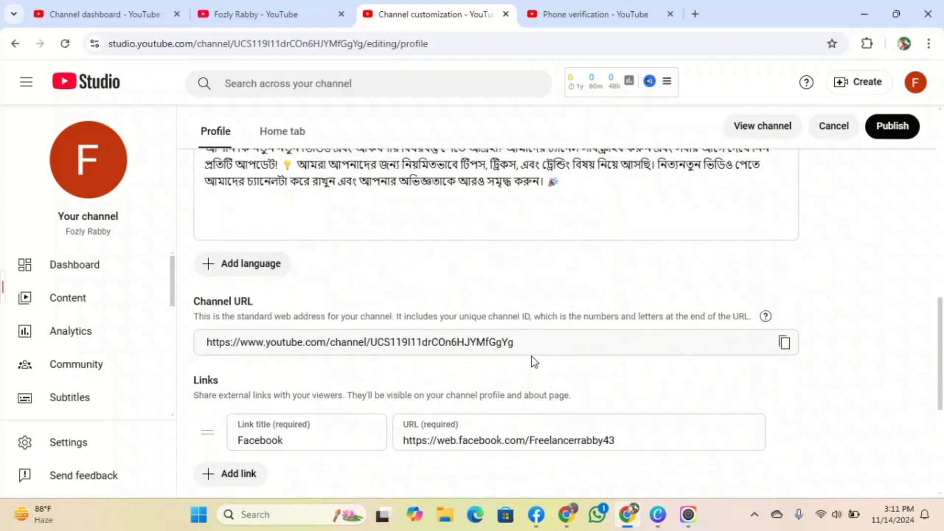
{"action": "scroll", "coordinate": [456, 331], "scroll_direction": "up", "scroll_amount": 6}
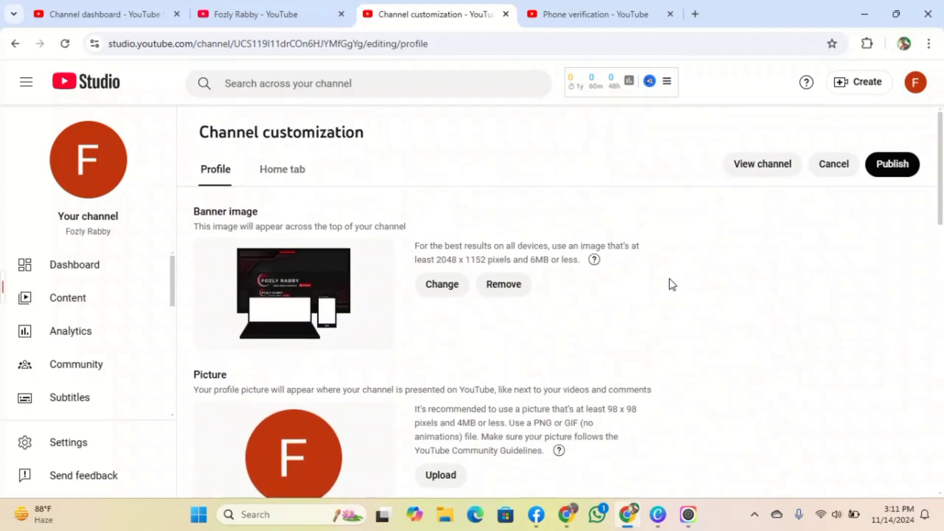
{"action": "left_click", "coordinate": [894, 169]}
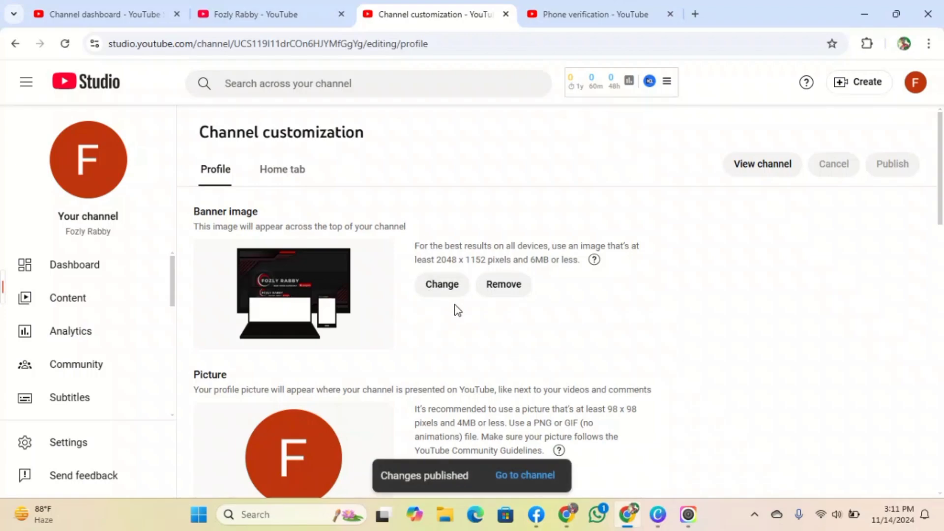
{"action": "mouse_move", "coordinate": [15, 309]}
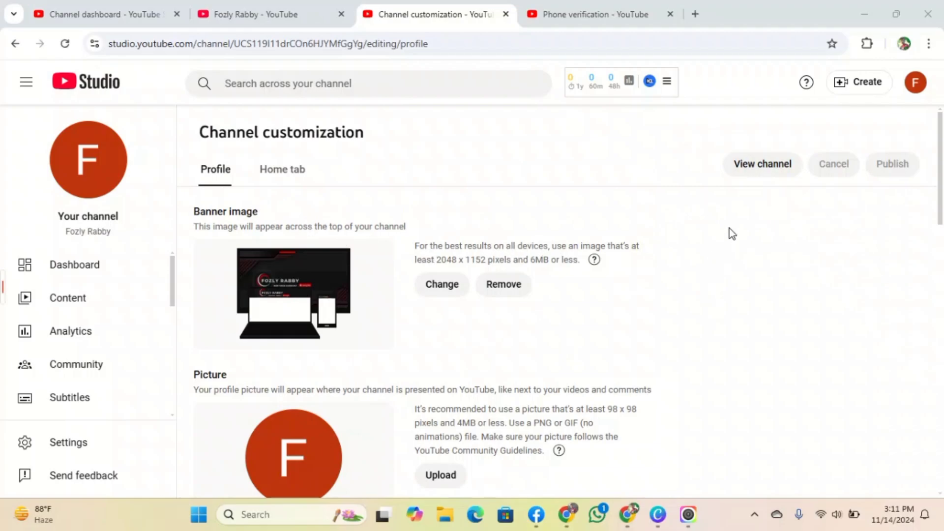
{"action": "left_click", "coordinate": [766, 167]}
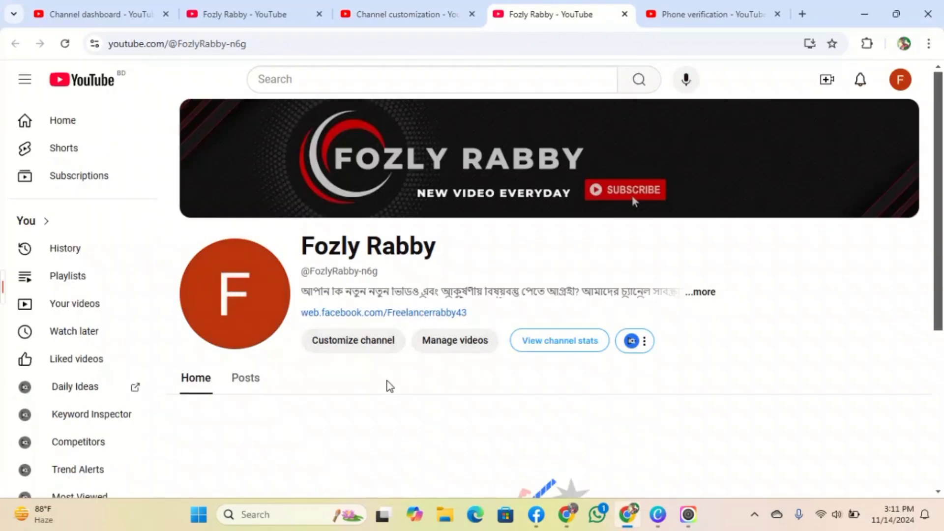
- Review the channel's About details, open Posts, then return to the Studio dashboard
{"action": "left_click", "coordinate": [704, 294]}
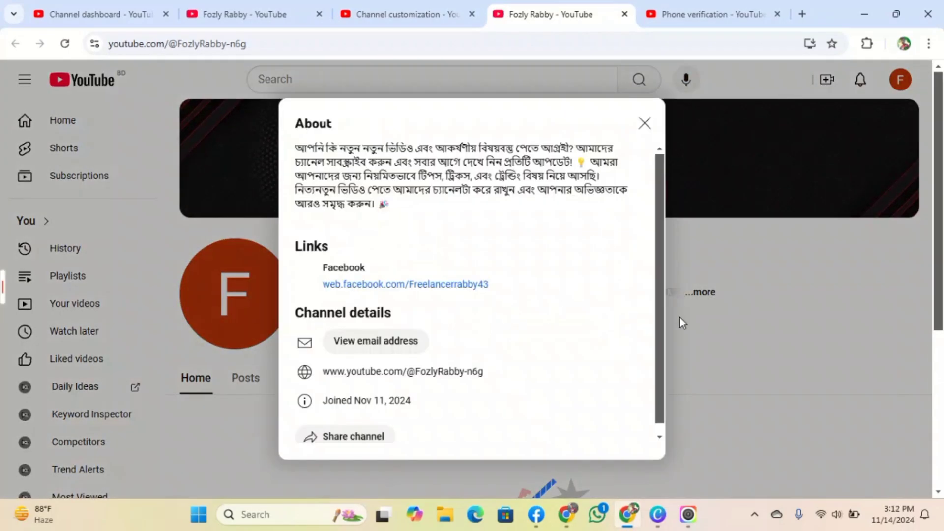
{"action": "left_click", "coordinate": [680, 322]}
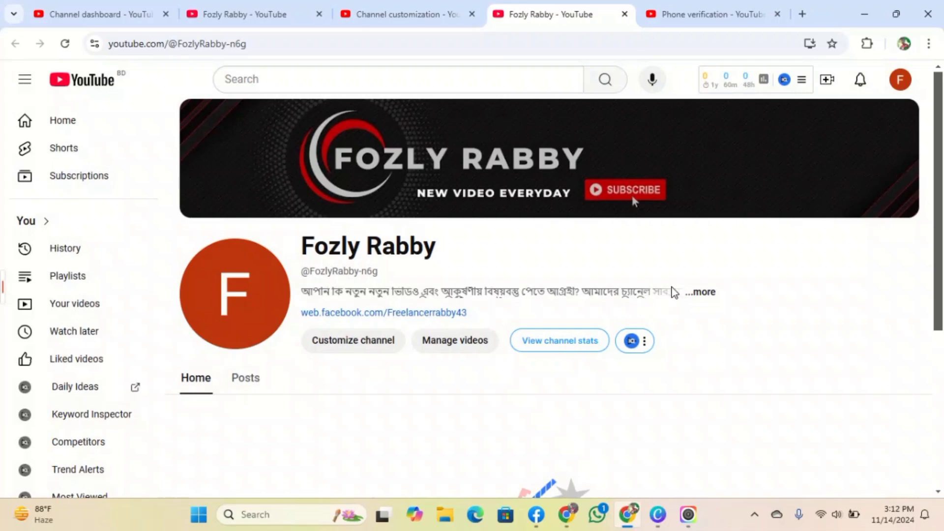
{"action": "left_click", "coordinate": [698, 293]}
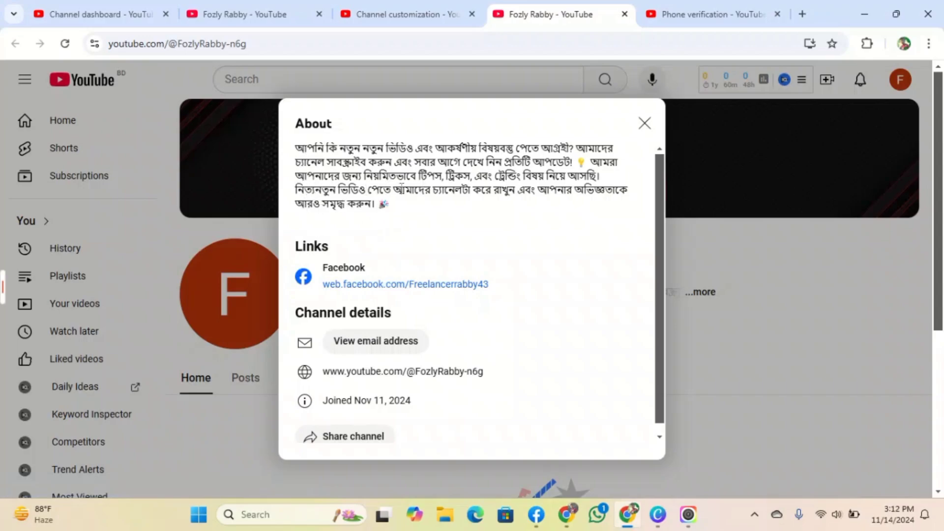
{"action": "left_click", "coordinate": [641, 126]}
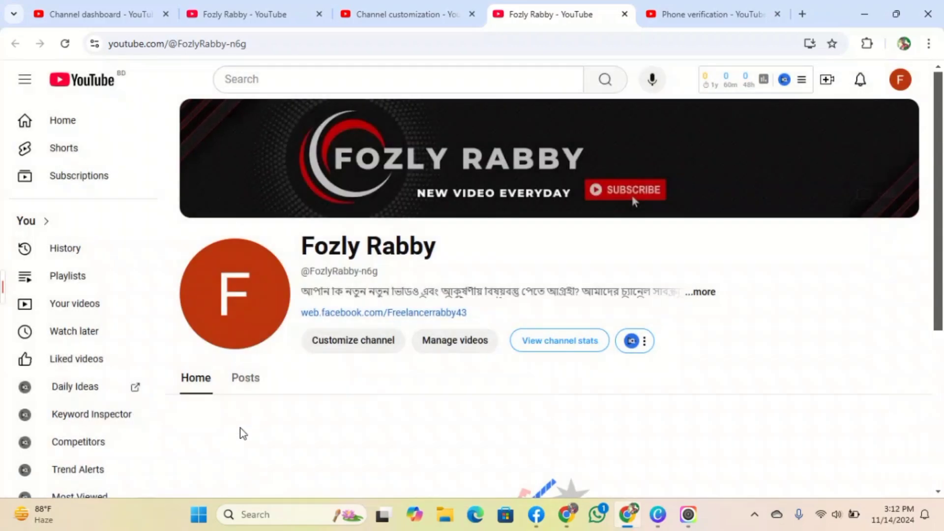
{"action": "left_click", "coordinate": [231, 389]}
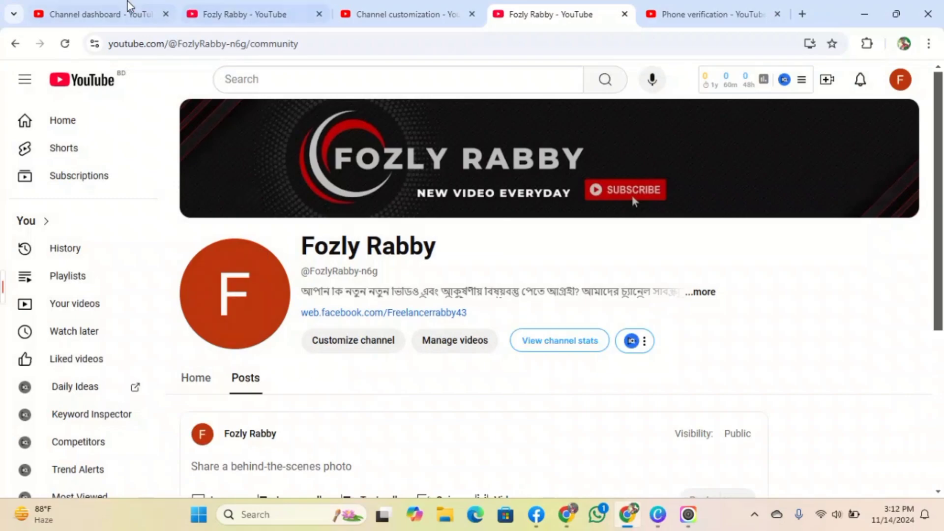
{"action": "left_click", "coordinate": [123, 12]}
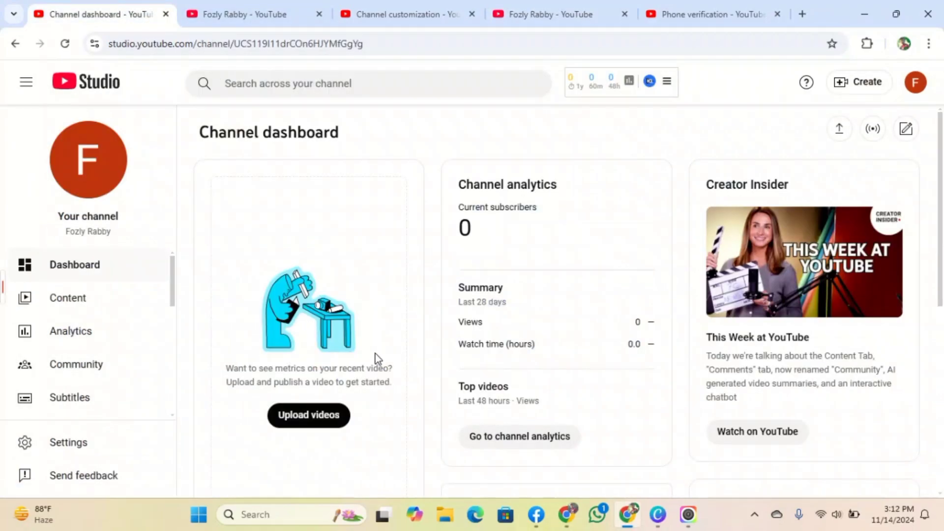
- Open the Content list, then switch to the channel's public YouTube tab
{"action": "scroll", "coordinate": [337, 389], "scroll_direction": "down", "scroll_amount": 7}
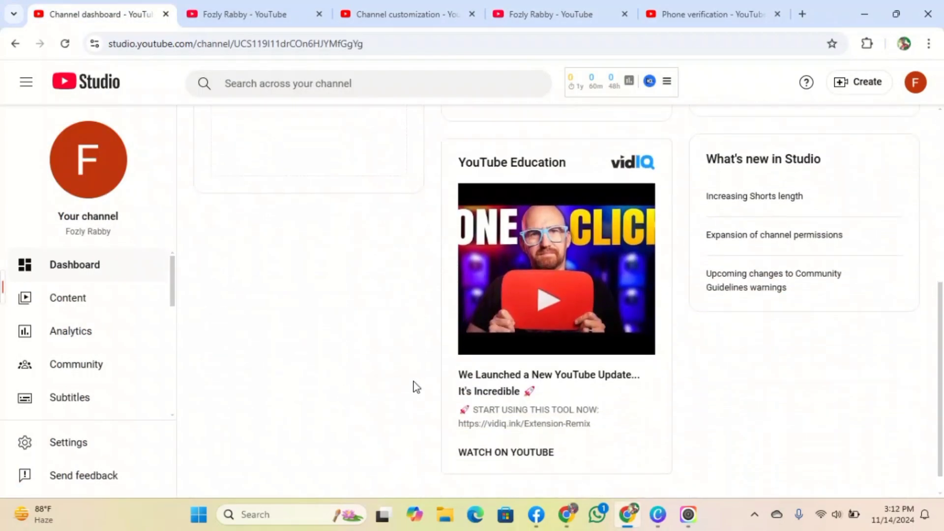
{"action": "scroll", "coordinate": [413, 387], "scroll_direction": "up", "scroll_amount": 7}
{"action": "left_click", "coordinate": [74, 313]}
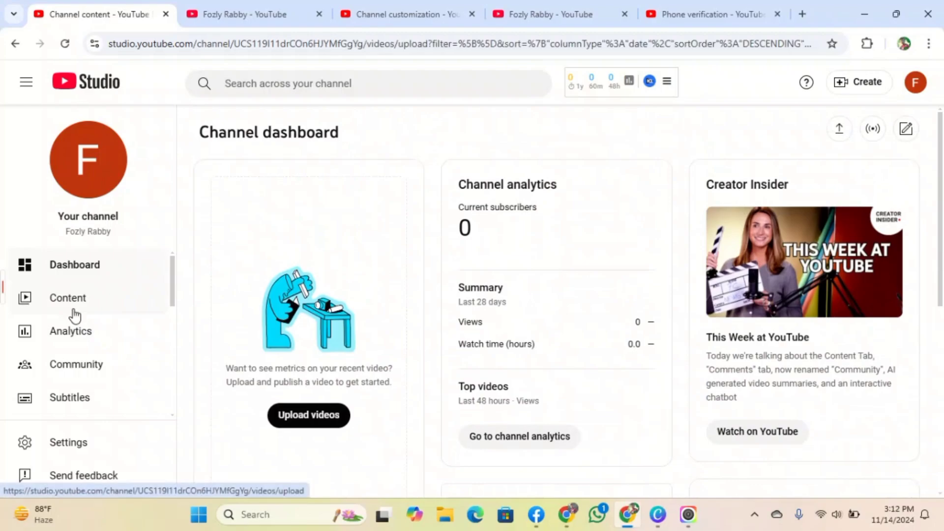
{"action": "left_click", "coordinate": [275, 6]}
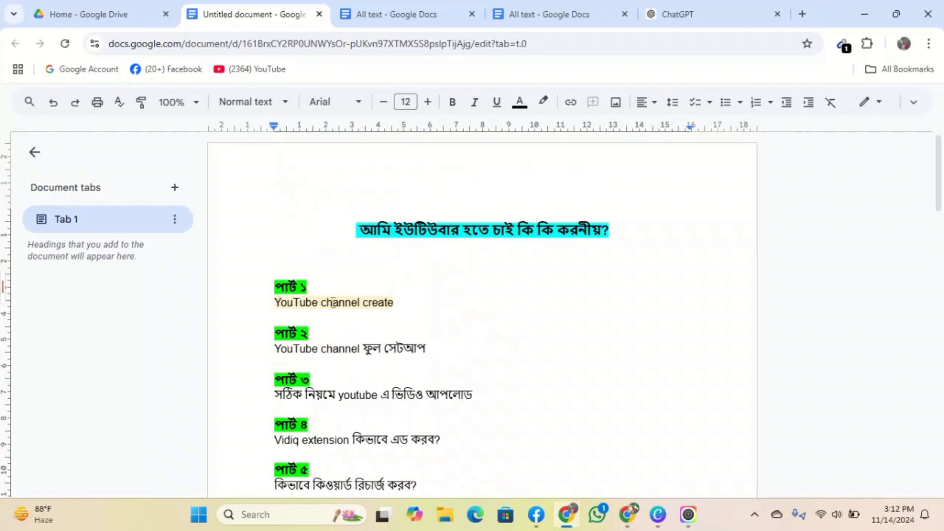
- Select the 'YouTube channel create' line and scroll through the seven-part outline
{"action": "triple_click", "coordinate": [340, 304]}
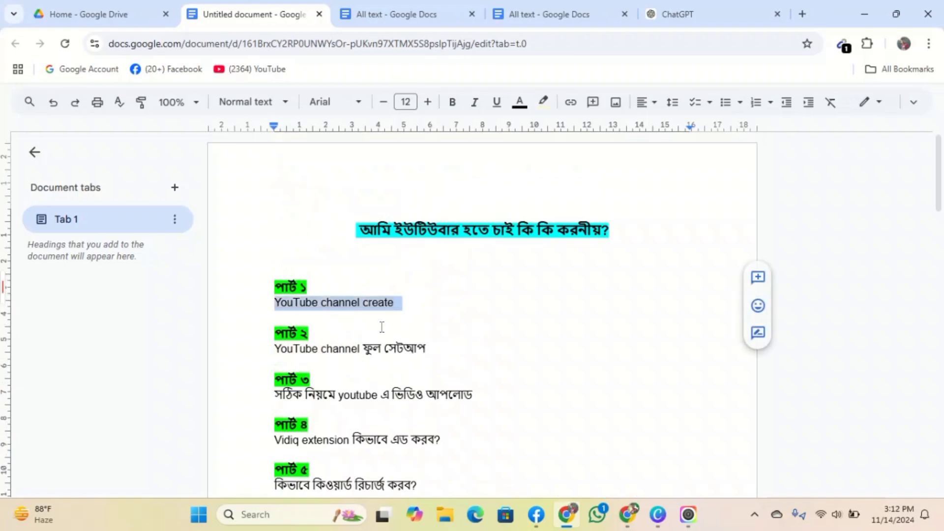
{"action": "left_click", "coordinate": [459, 303]}
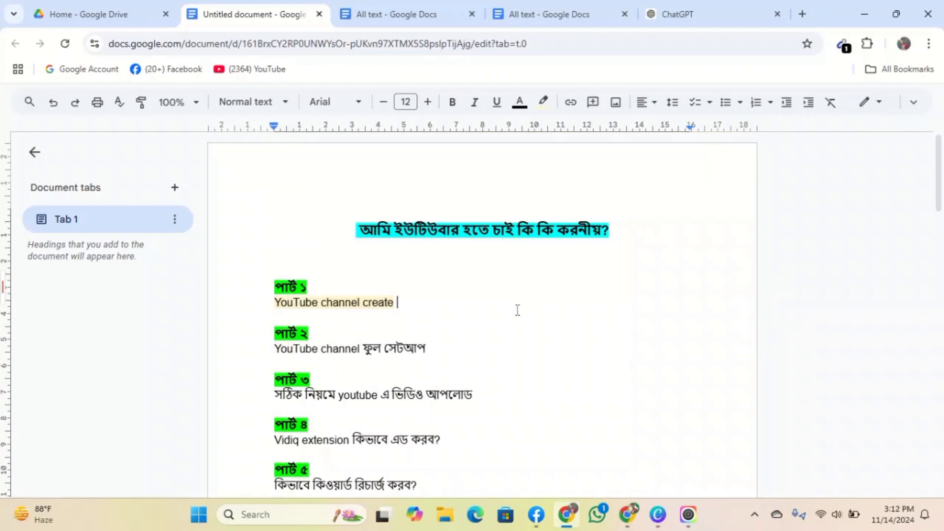
{"action": "scroll", "coordinate": [516, 309], "scroll_direction": "down", "scroll_amount": 3}
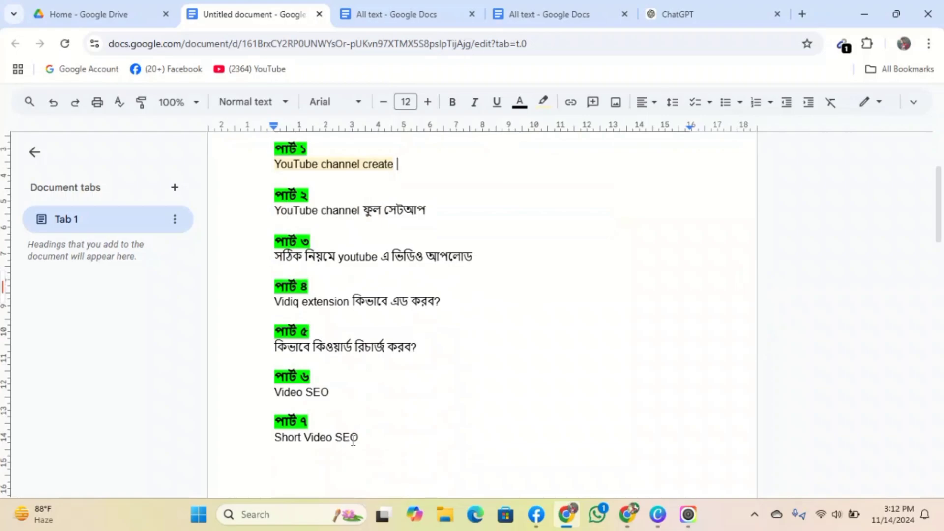
{"action": "scroll", "coordinate": [431, 403], "scroll_direction": "up", "scroll_amount": 3}
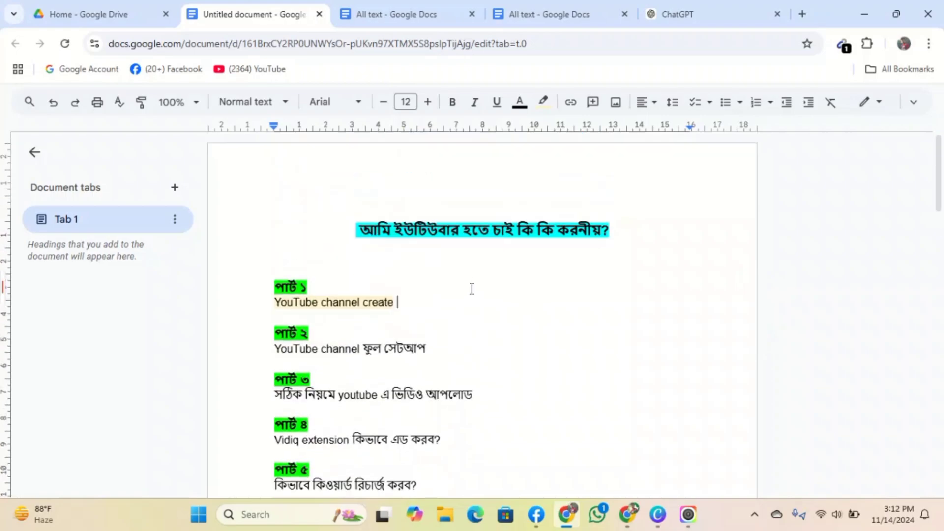